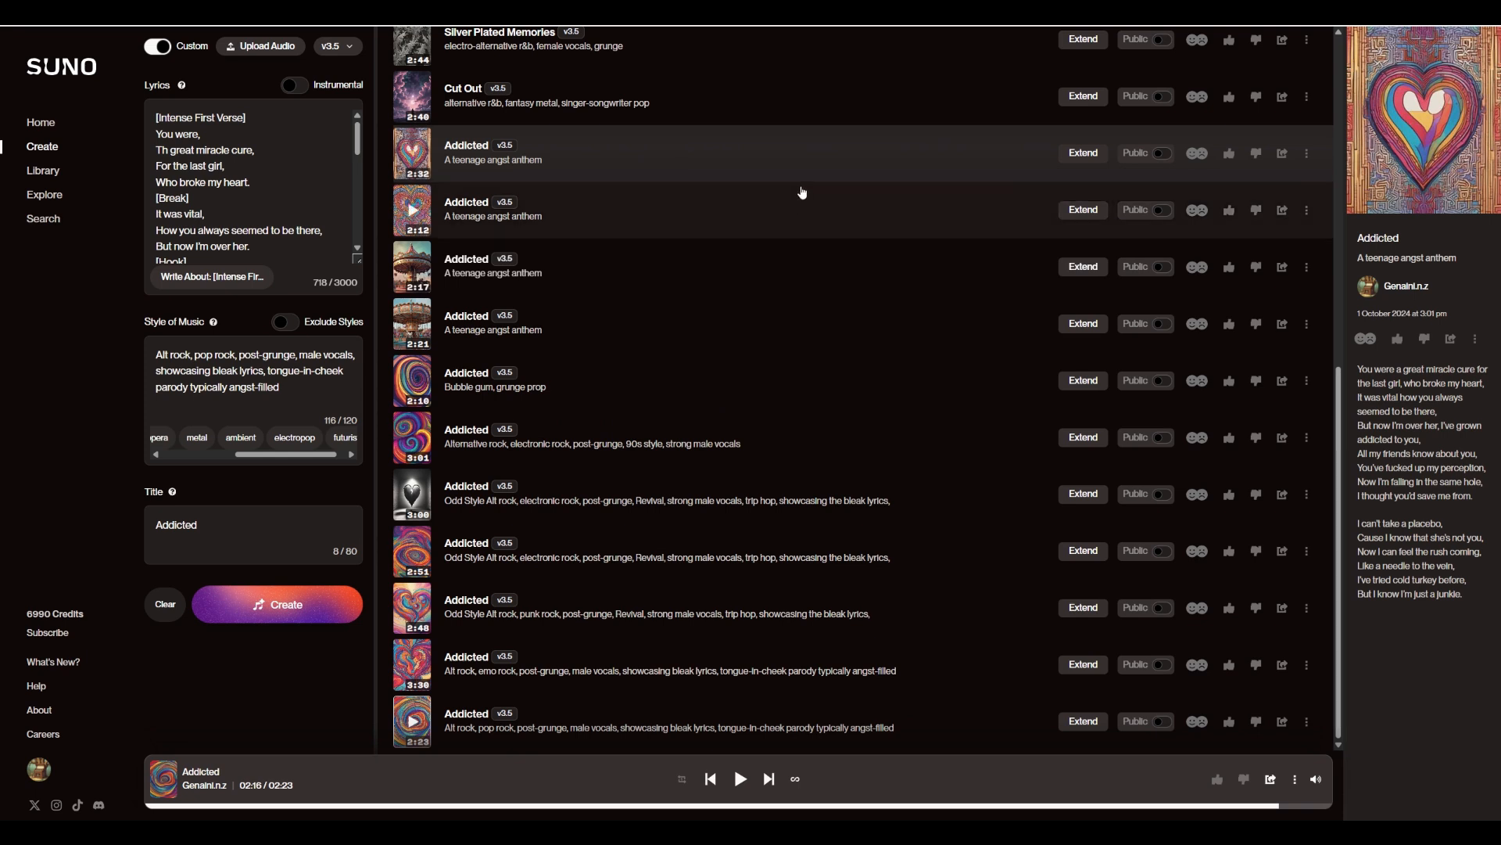
- Reuse the prompt of the 2:32 "Addicted" track styled "A teenage angst anthem" and highlight all its lyrics
left_click(1305, 155)
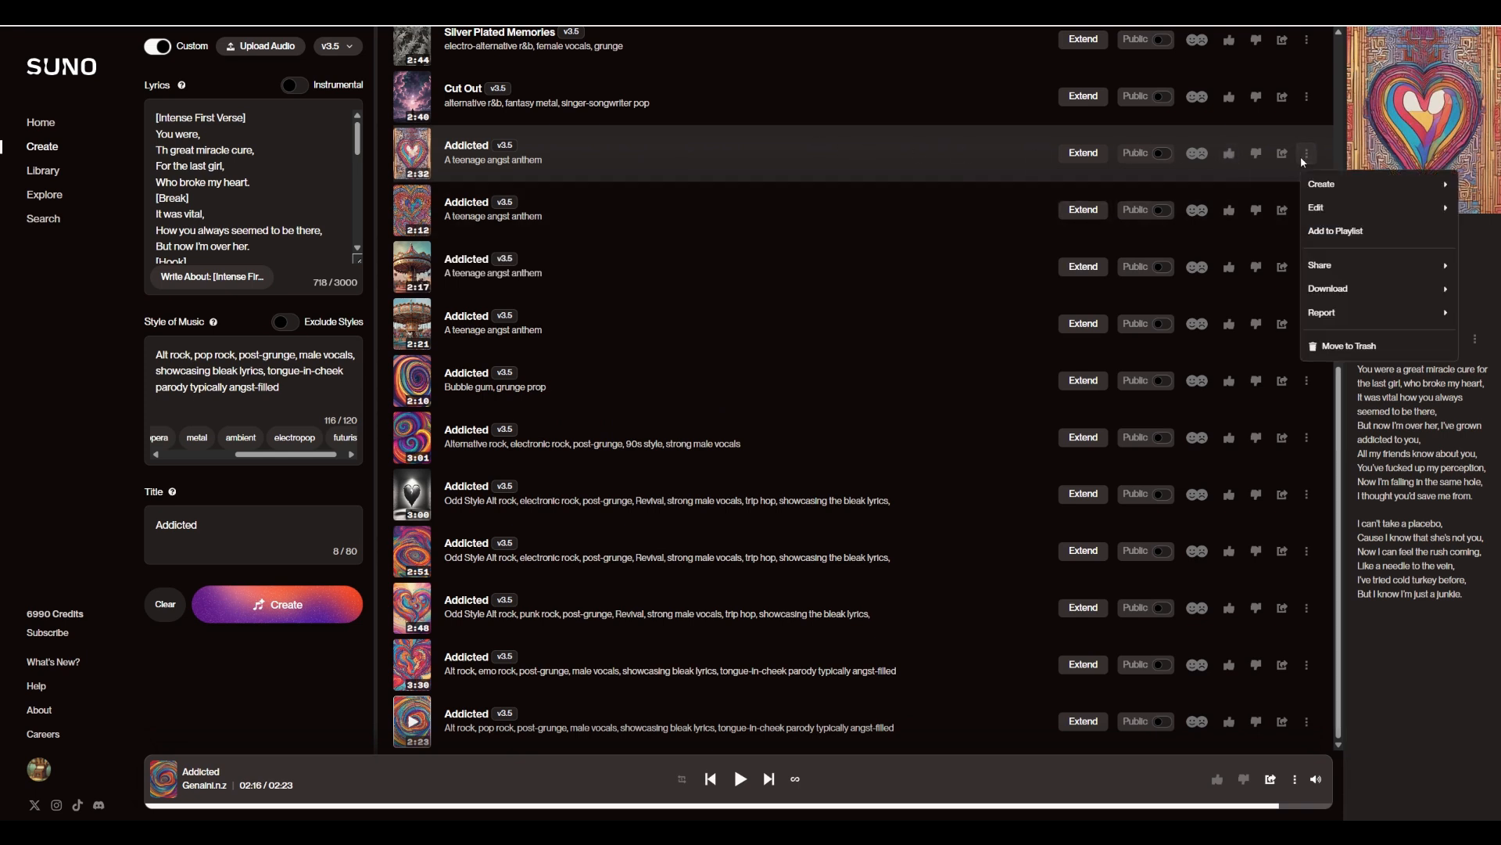
mouse_move(1333, 185)
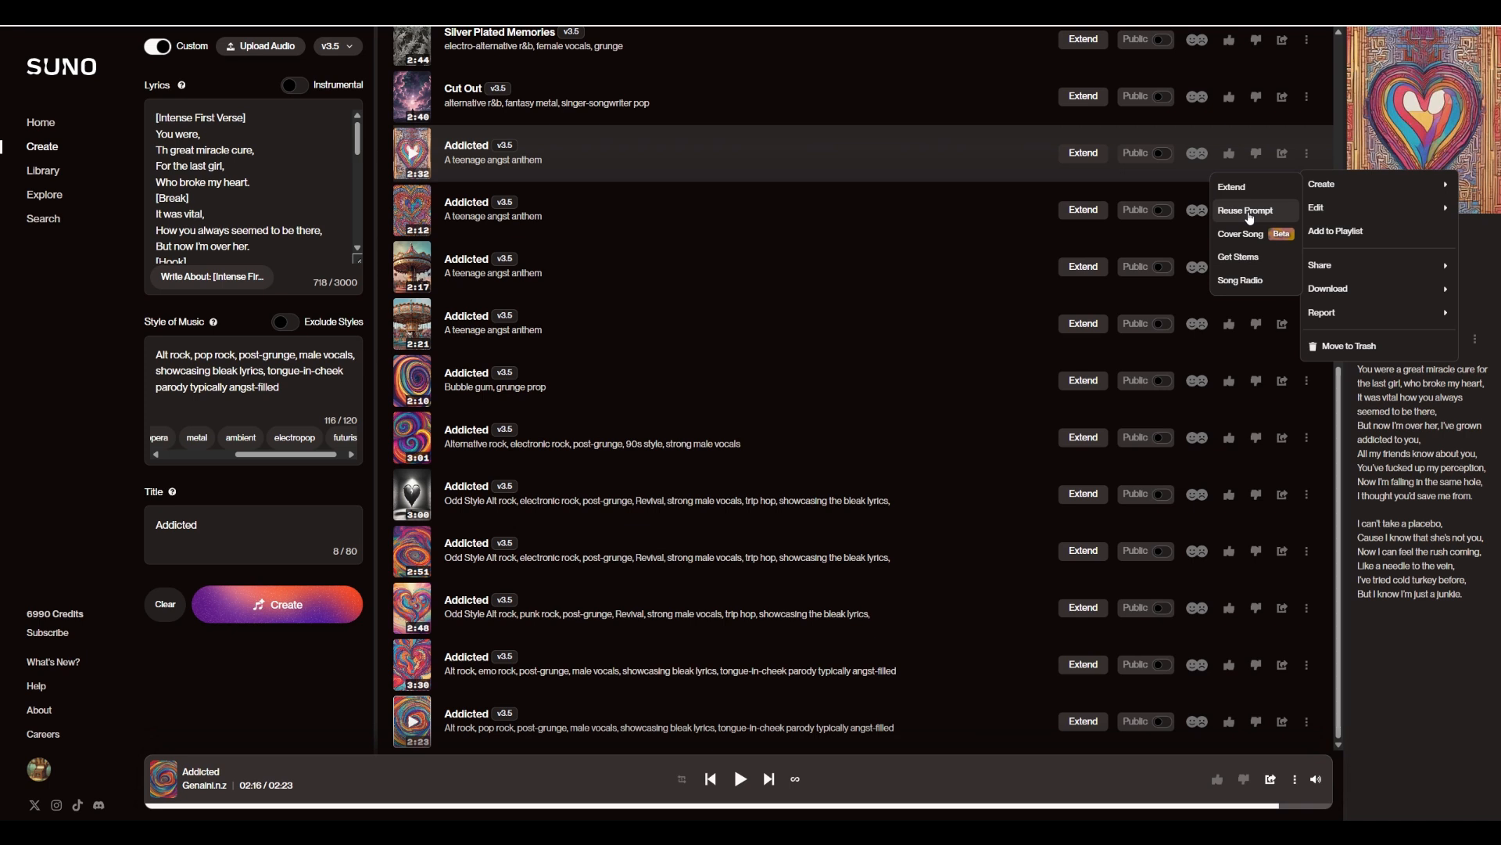
left_click(1247, 211)
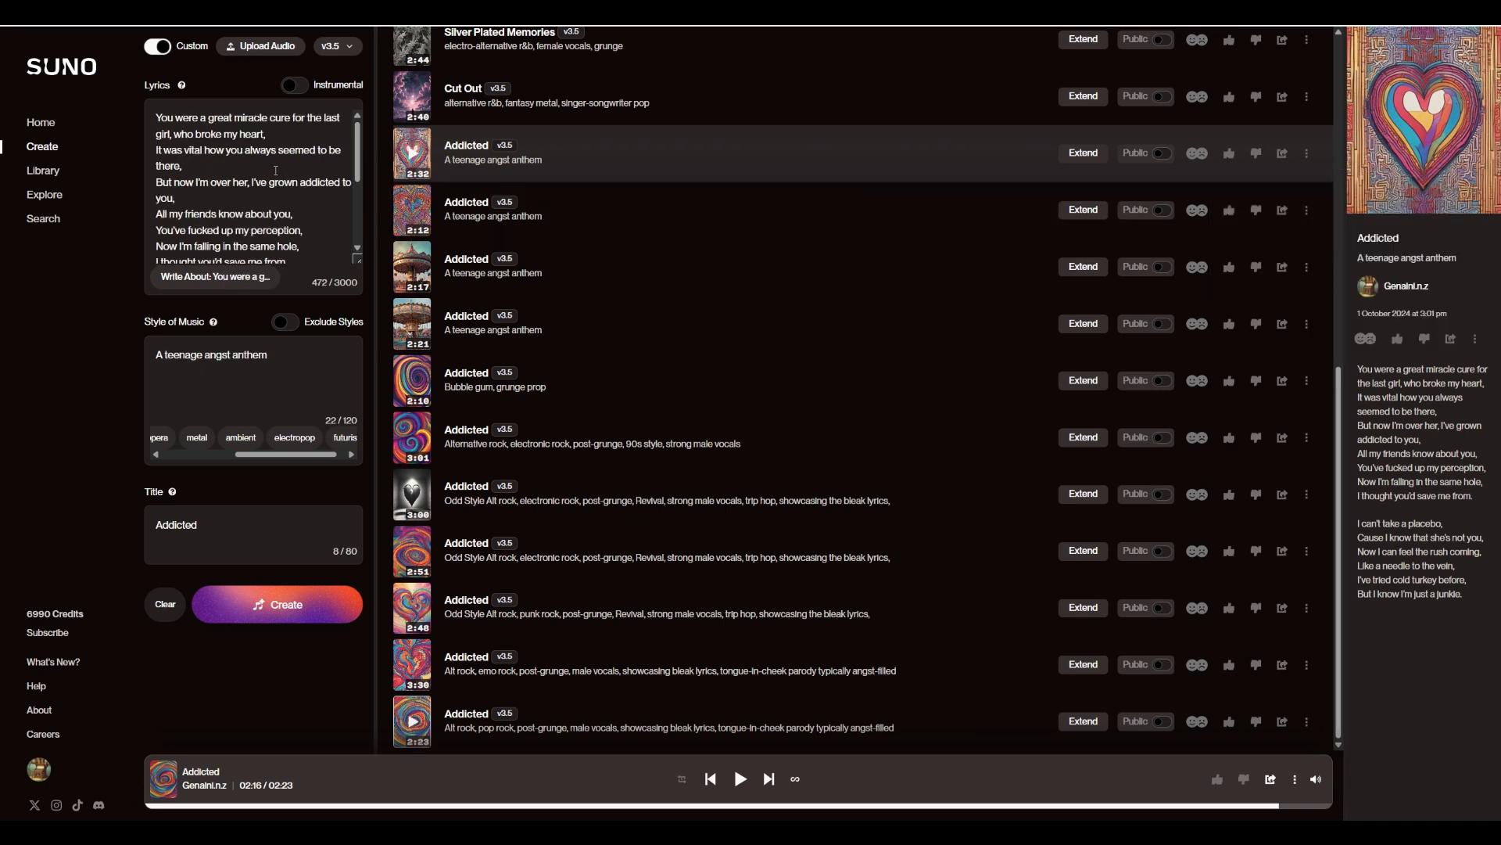
left_click_drag(156, 117, 295, 283)
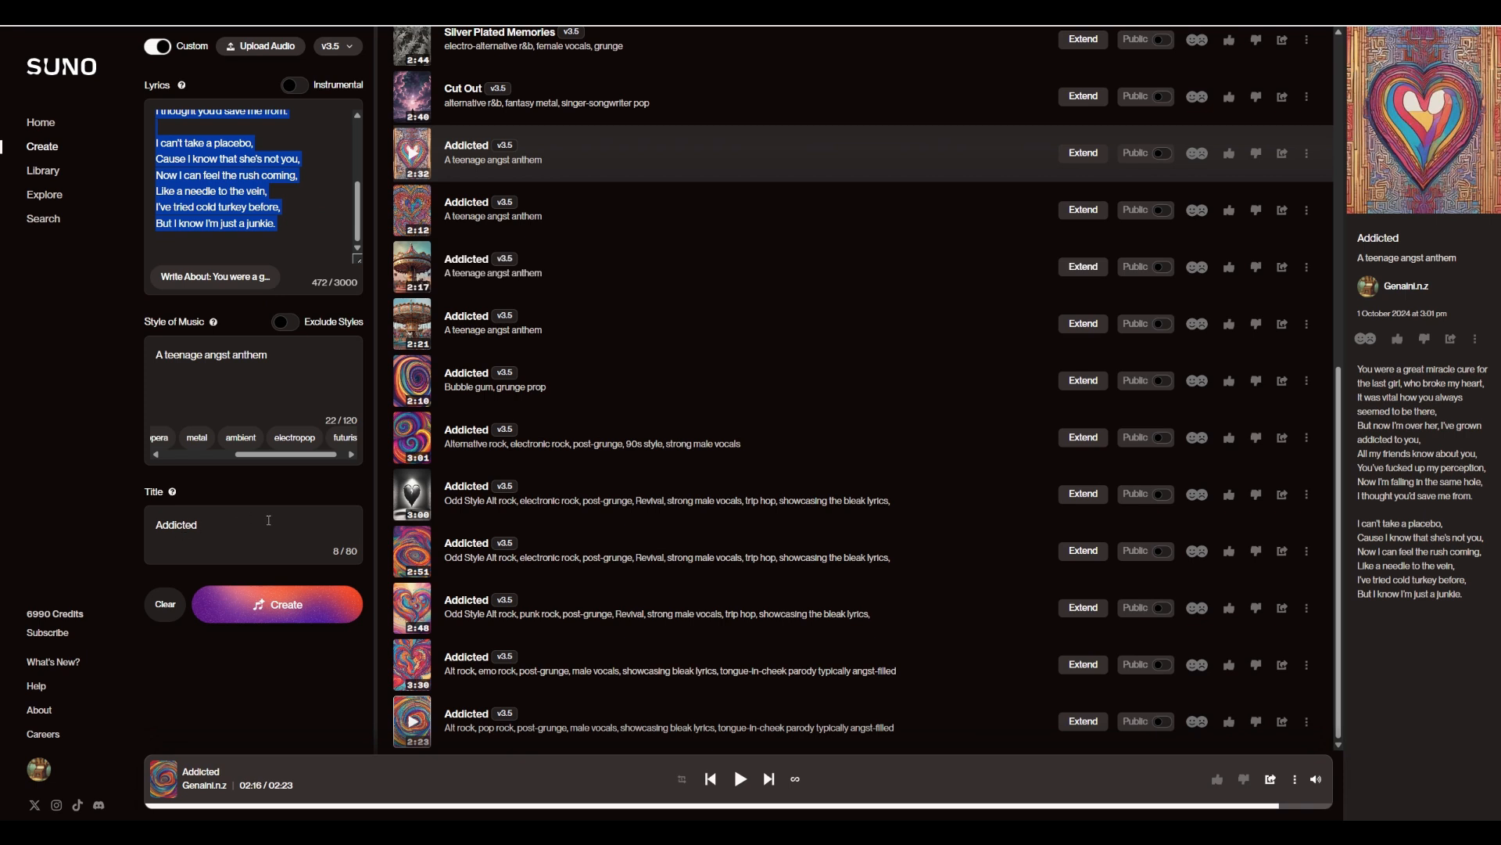
- Preview the 2:32 "Addicted" track, pause it and return to the beginning of its lyrics
left_click(415, 160)
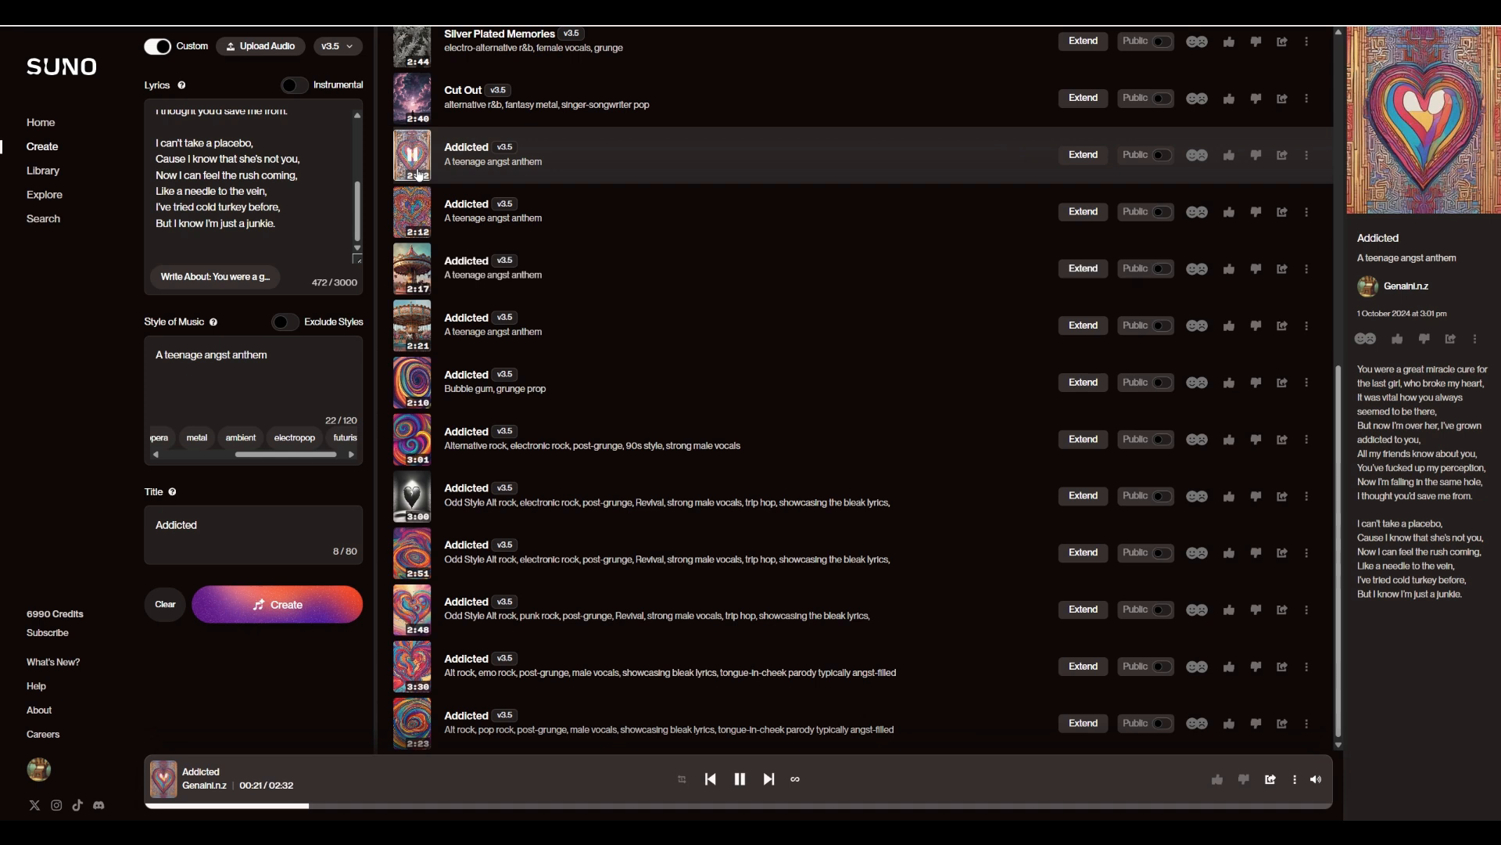
left_click(418, 173)
scroll(278, 175, "up", 5)
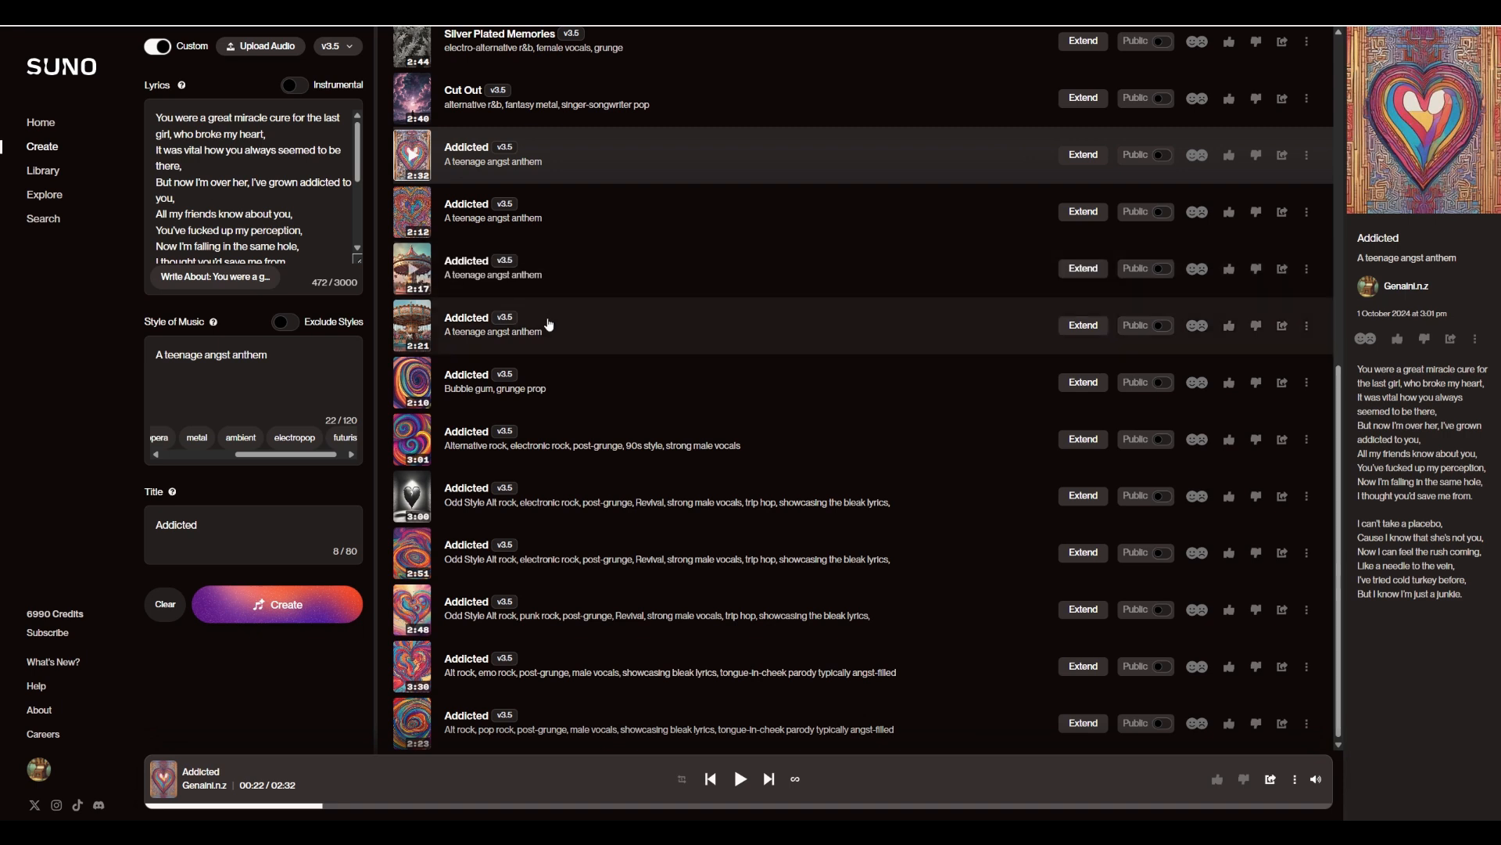
- Reuse the prompt of the 2:21 "Addicted" track styled "A teenage angst anthem"
left_click(650, 336)
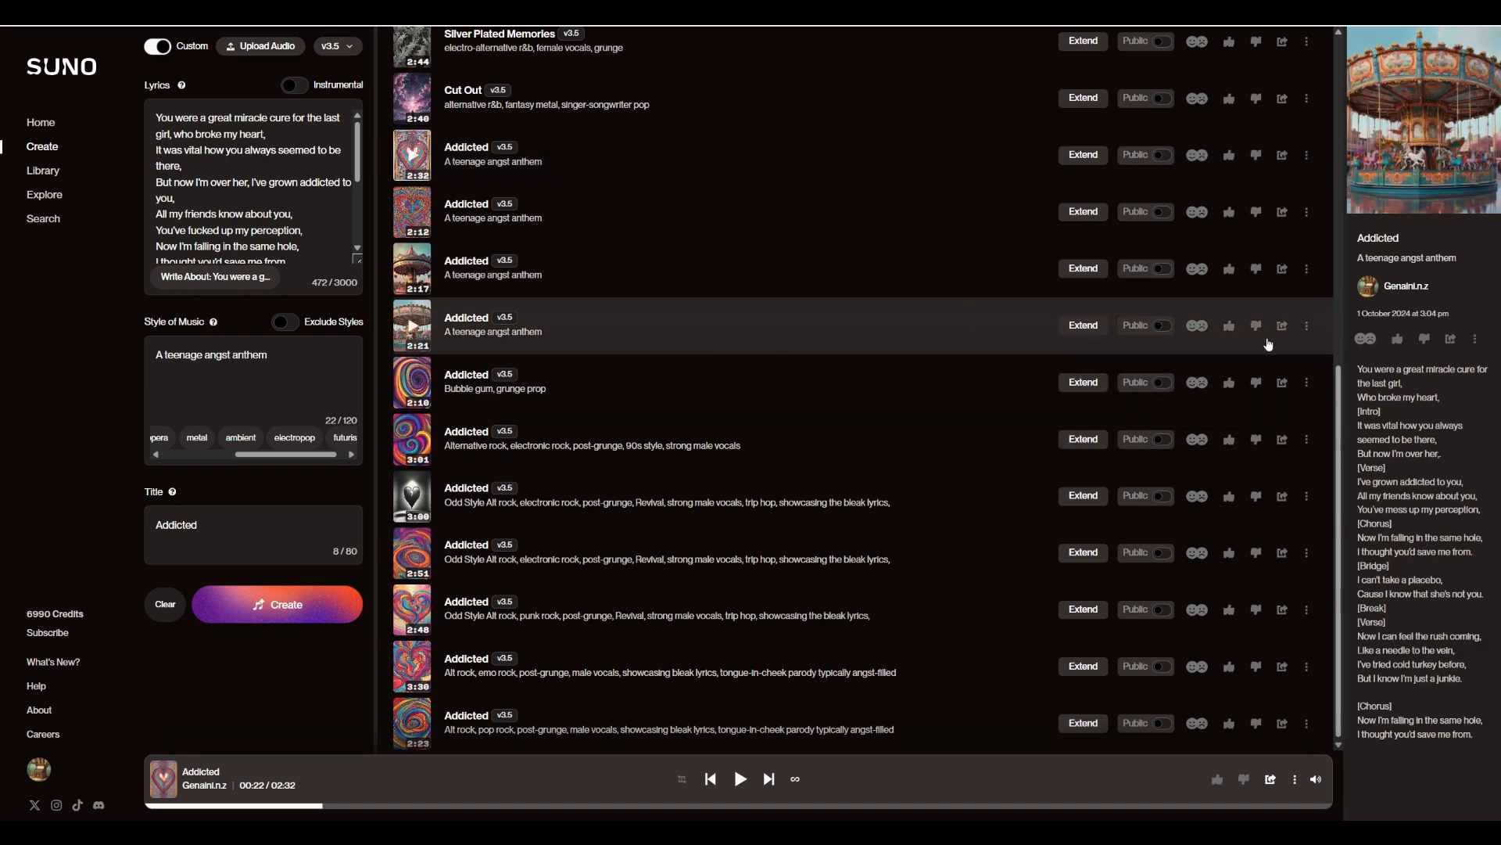
left_click(1306, 326)
mouse_move(1324, 364)
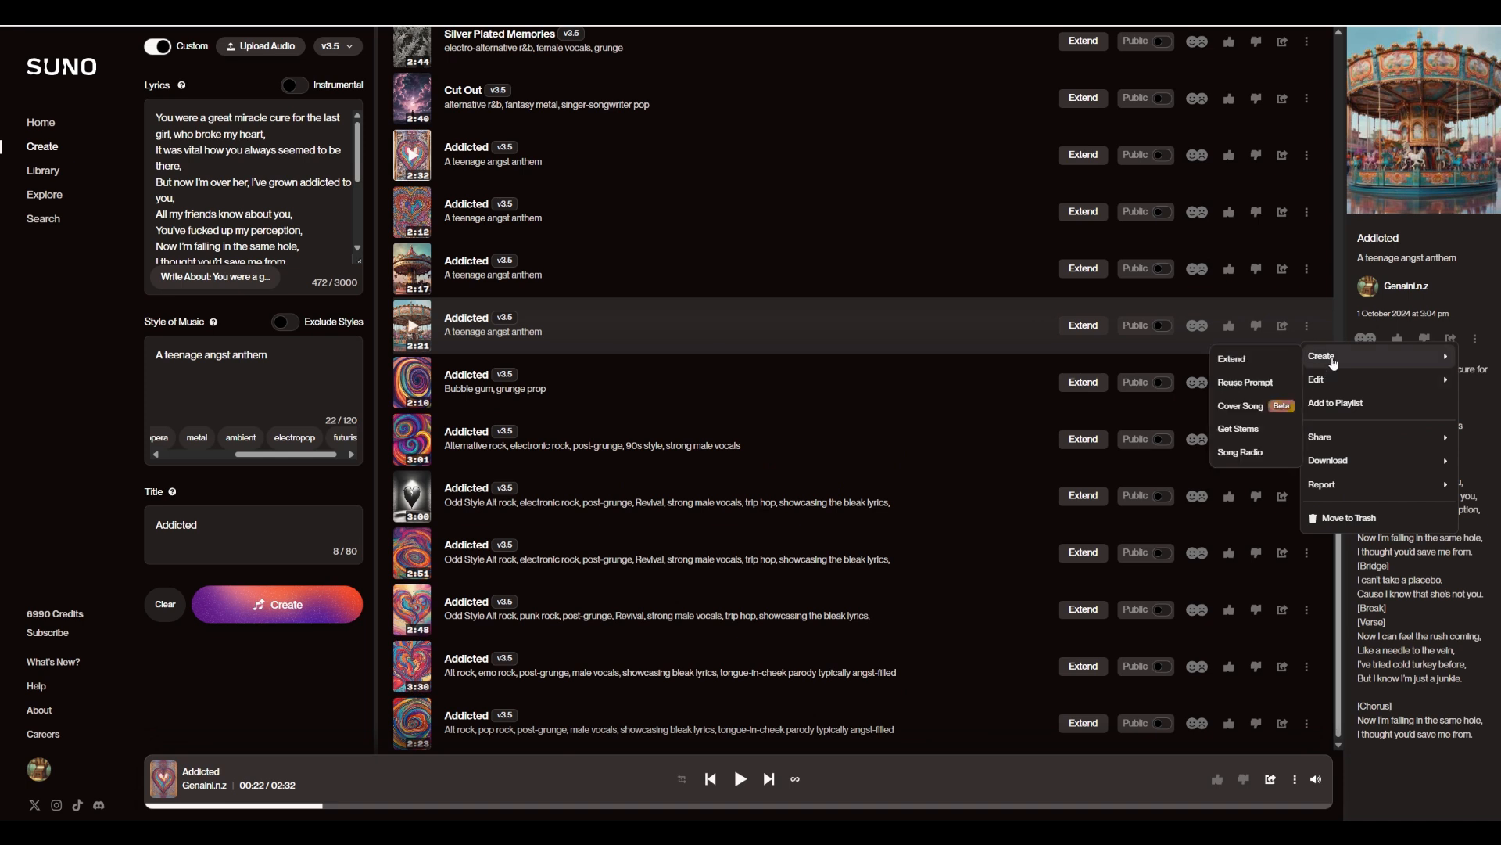
left_click(1269, 365)
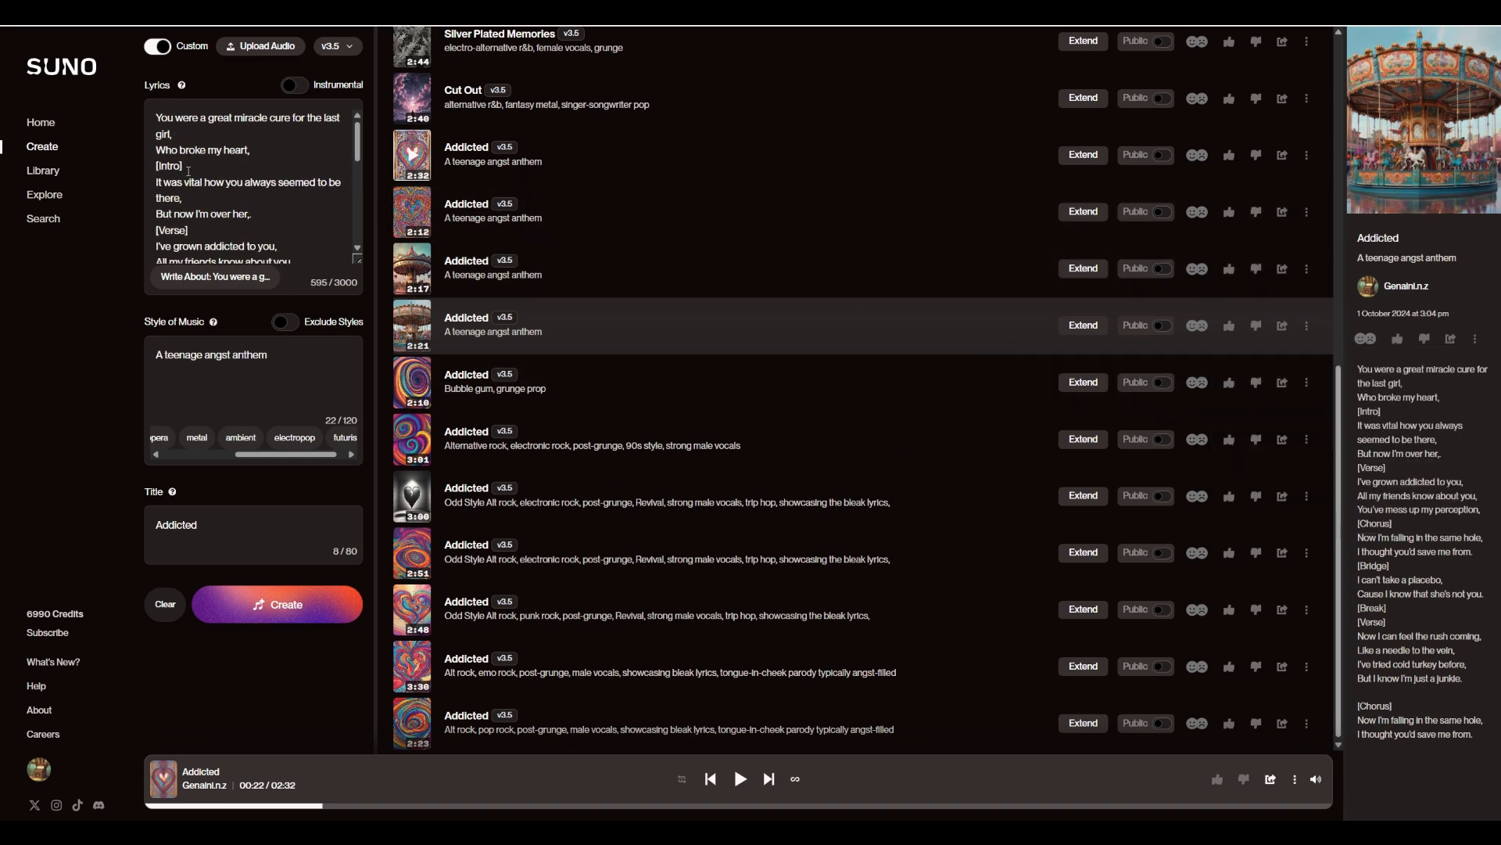
- Review the section tags in the loaded lyrics through the final chorus, and preview the 2:21 "Addicted" track
scroll(213, 165, "down", 4)
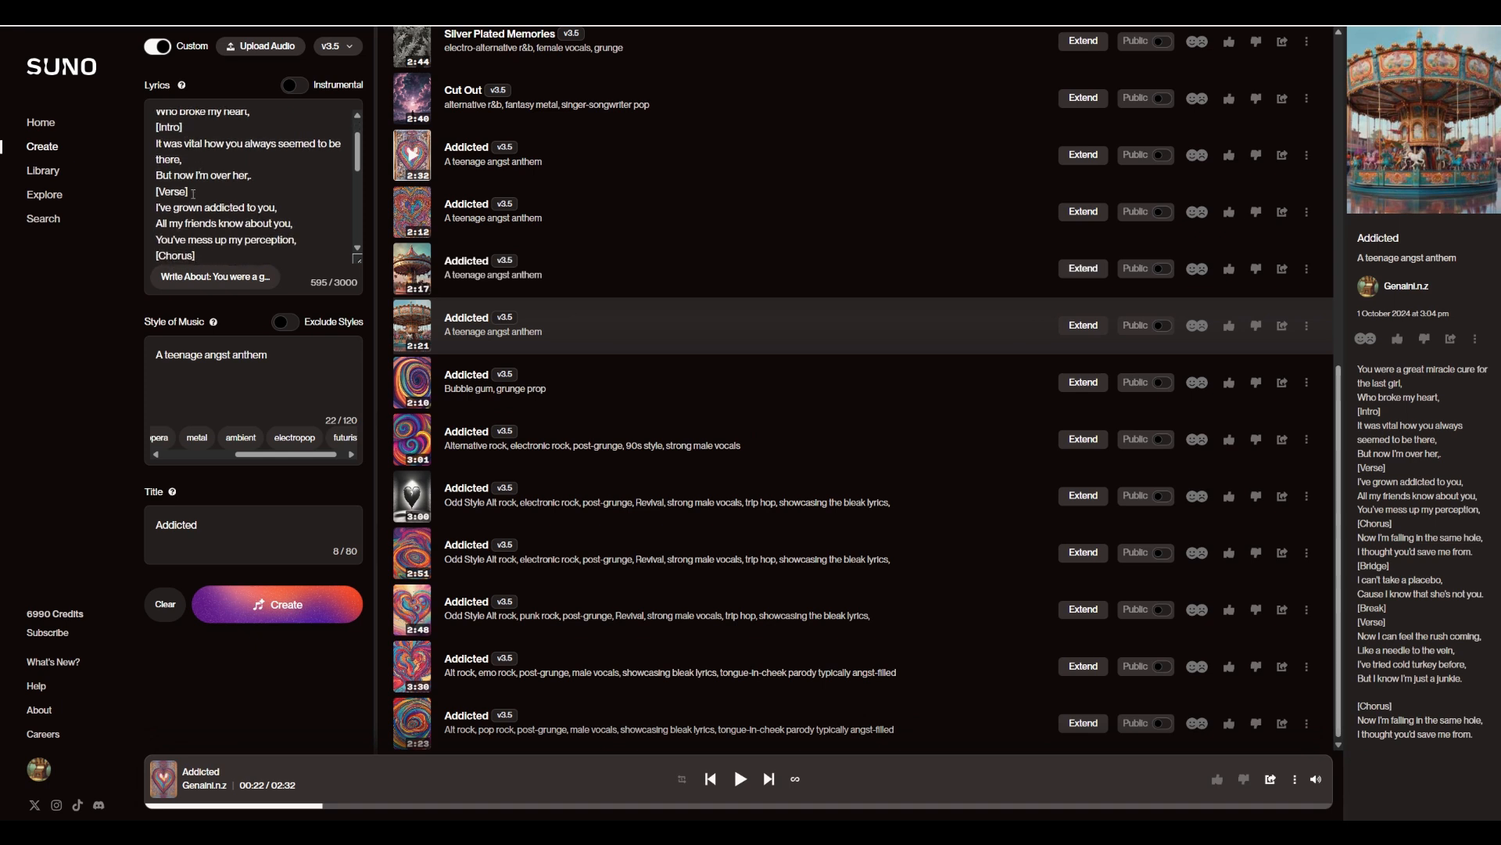
scroll(192, 173, "down", 4)
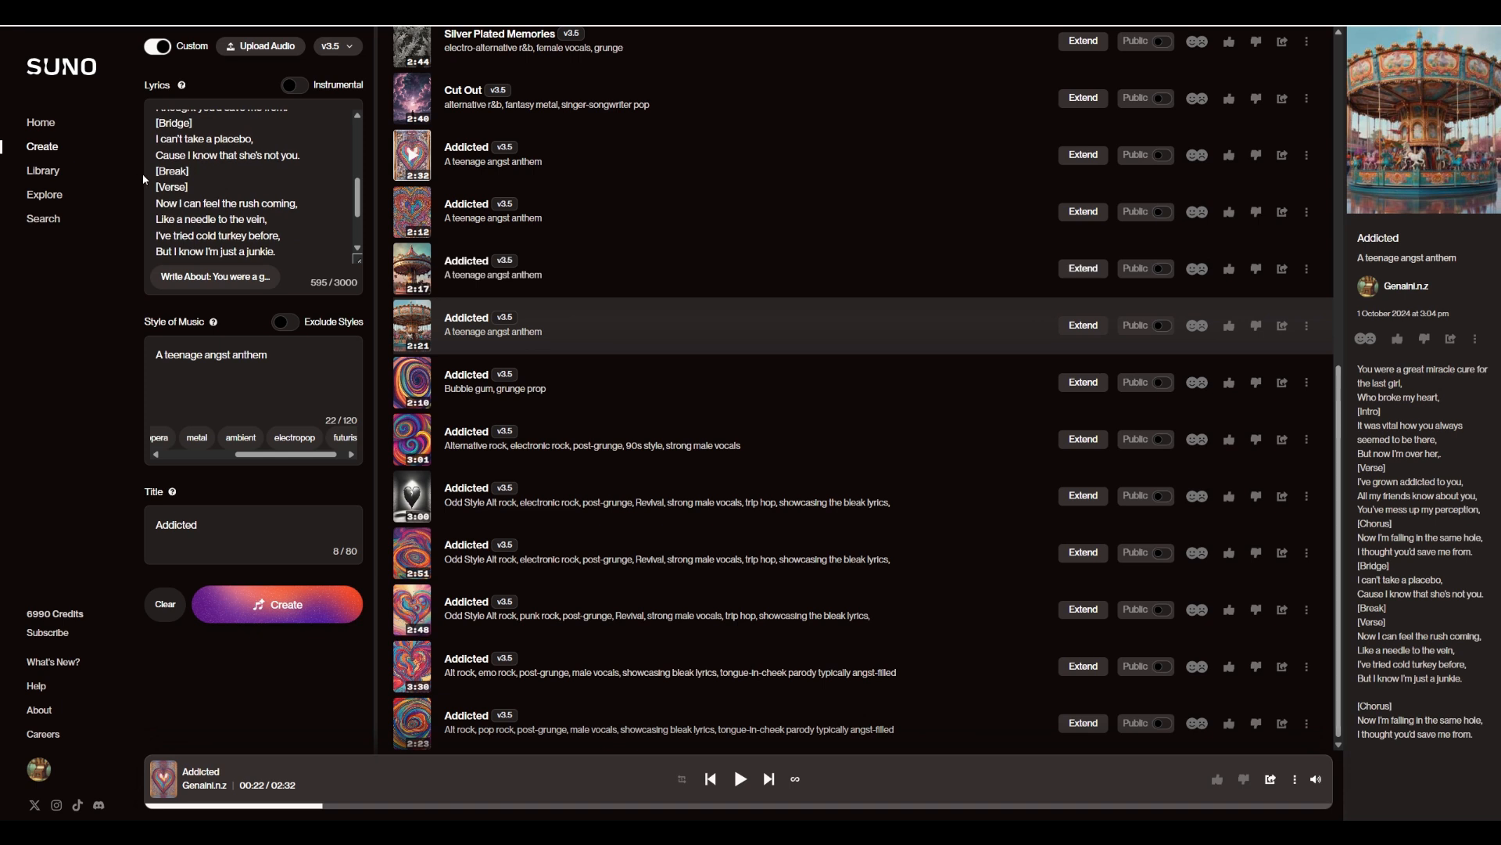
scroll(193, 173, "down", 3)
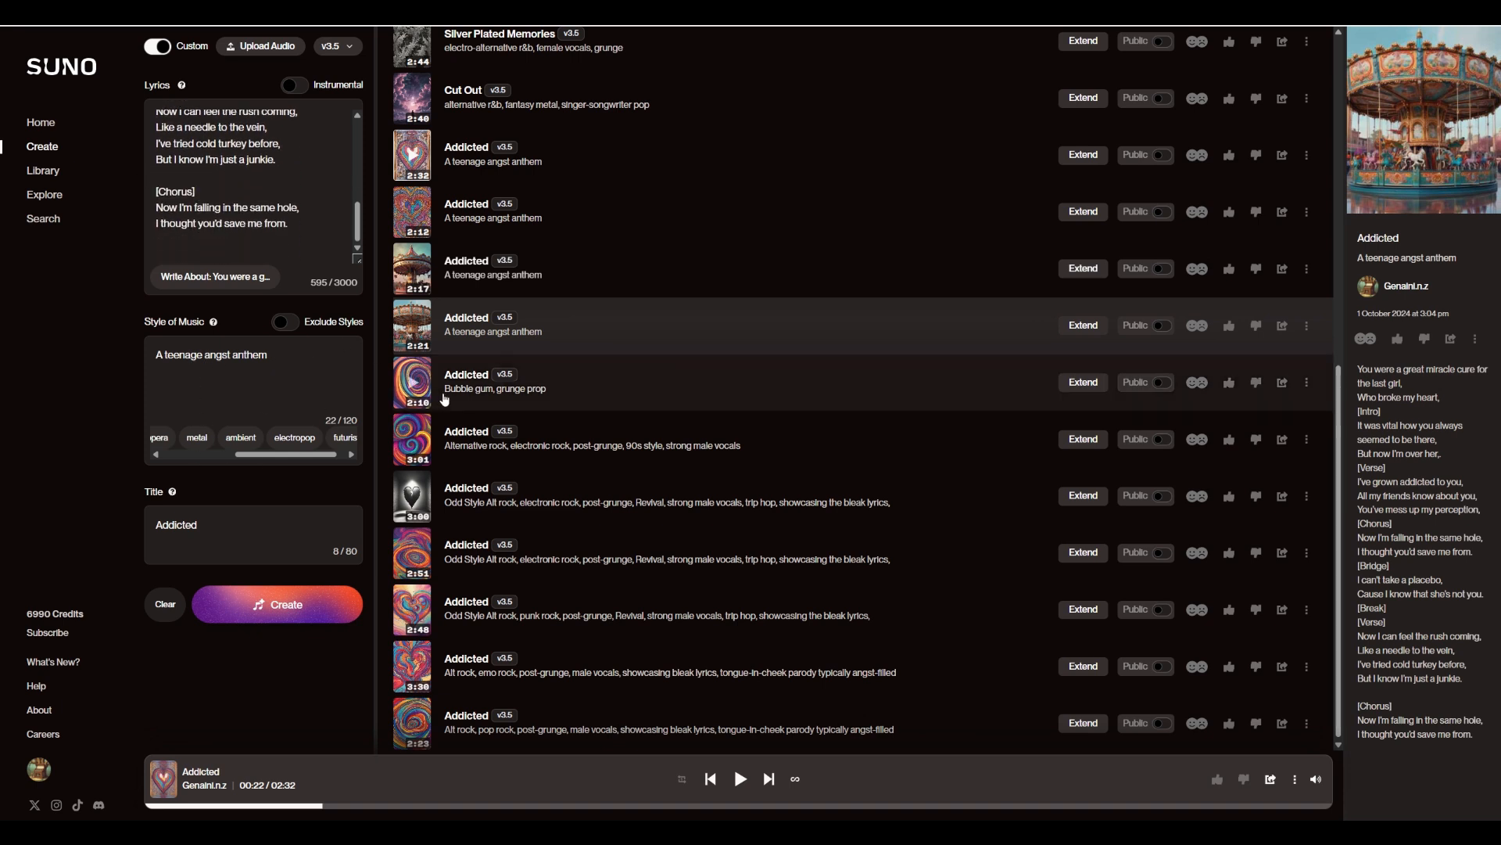
left_click(406, 323)
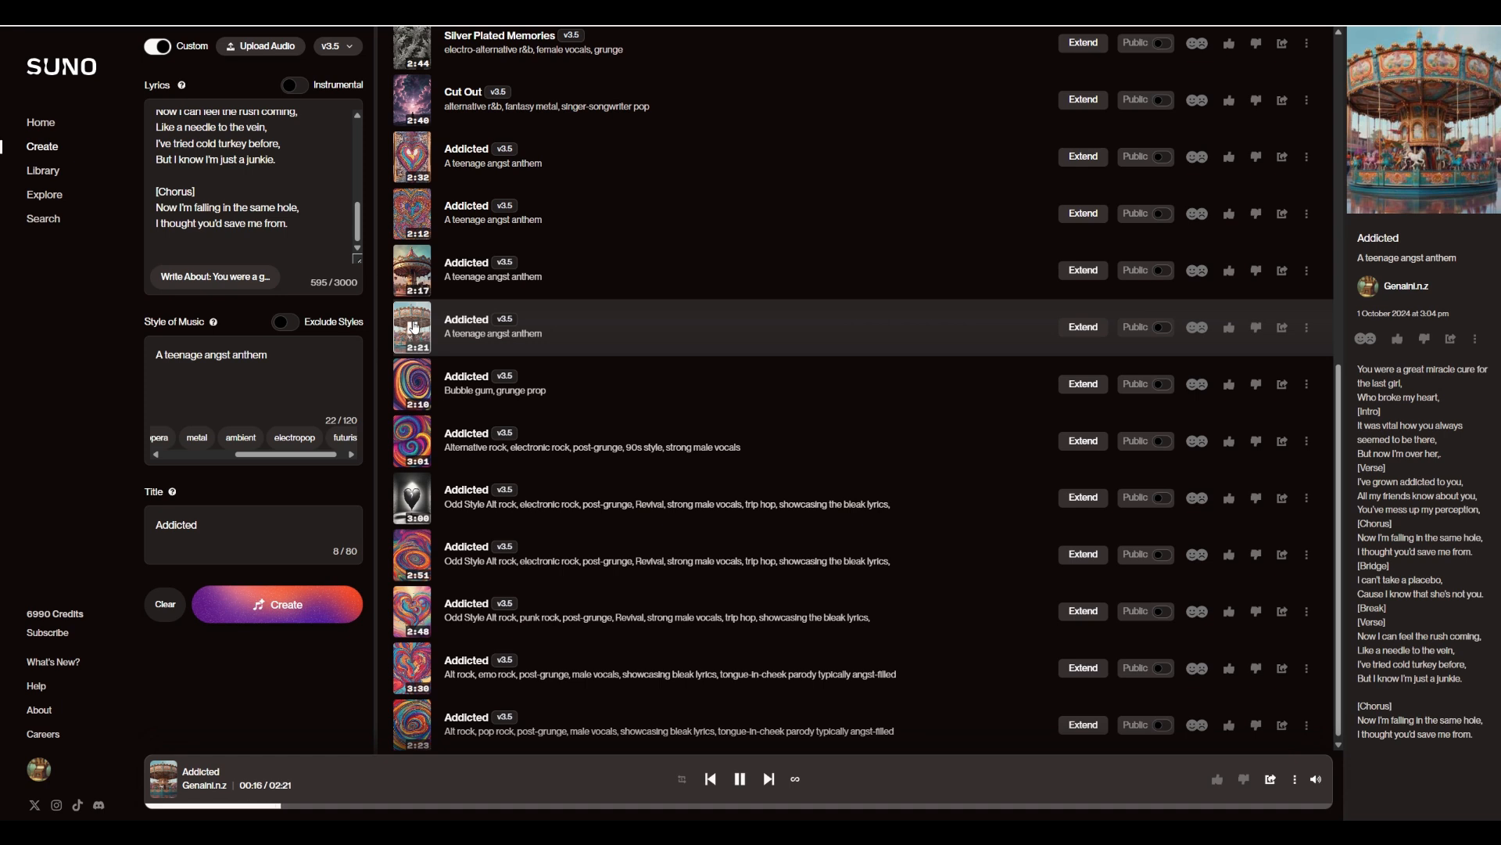
left_click(414, 327)
- Reuse the prompt of the "Addicted" track styled "Bubble gum, grunge prop" and preview that track
left_click(746, 397)
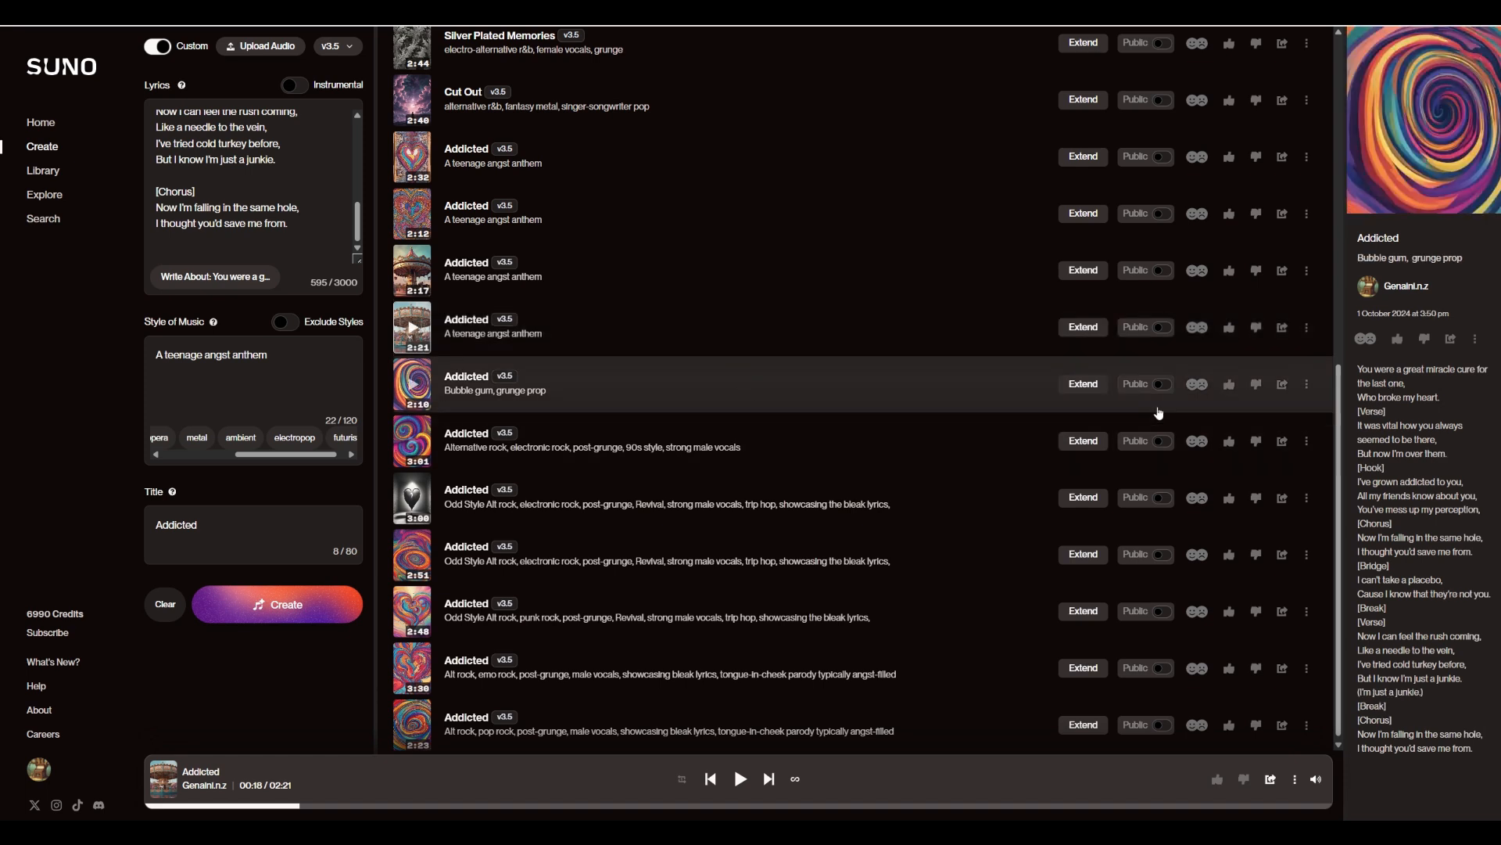
left_click(1305, 385)
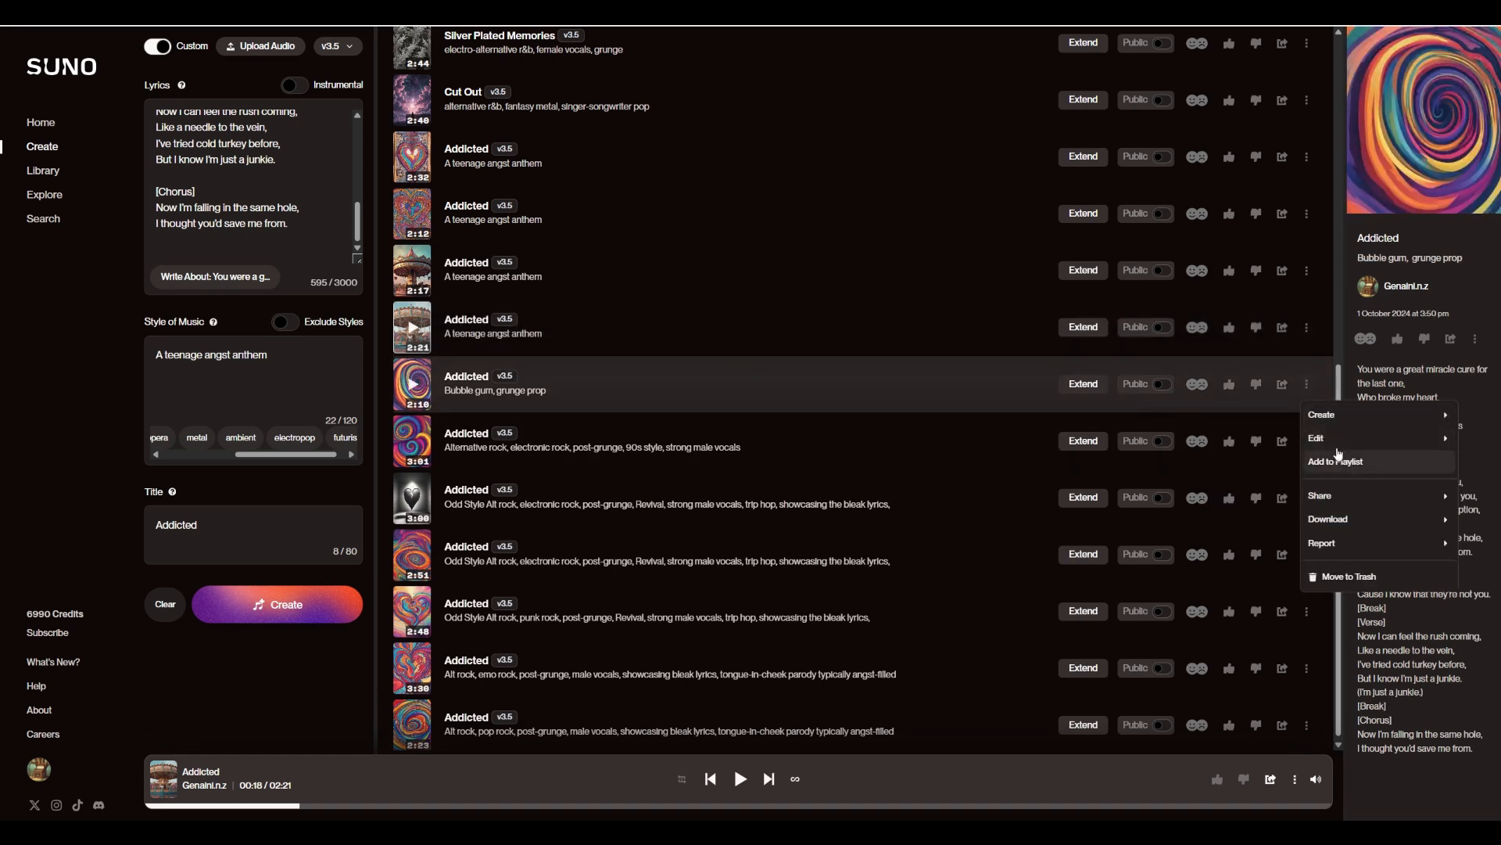
mouse_move(1329, 415)
left_click(1242, 441)
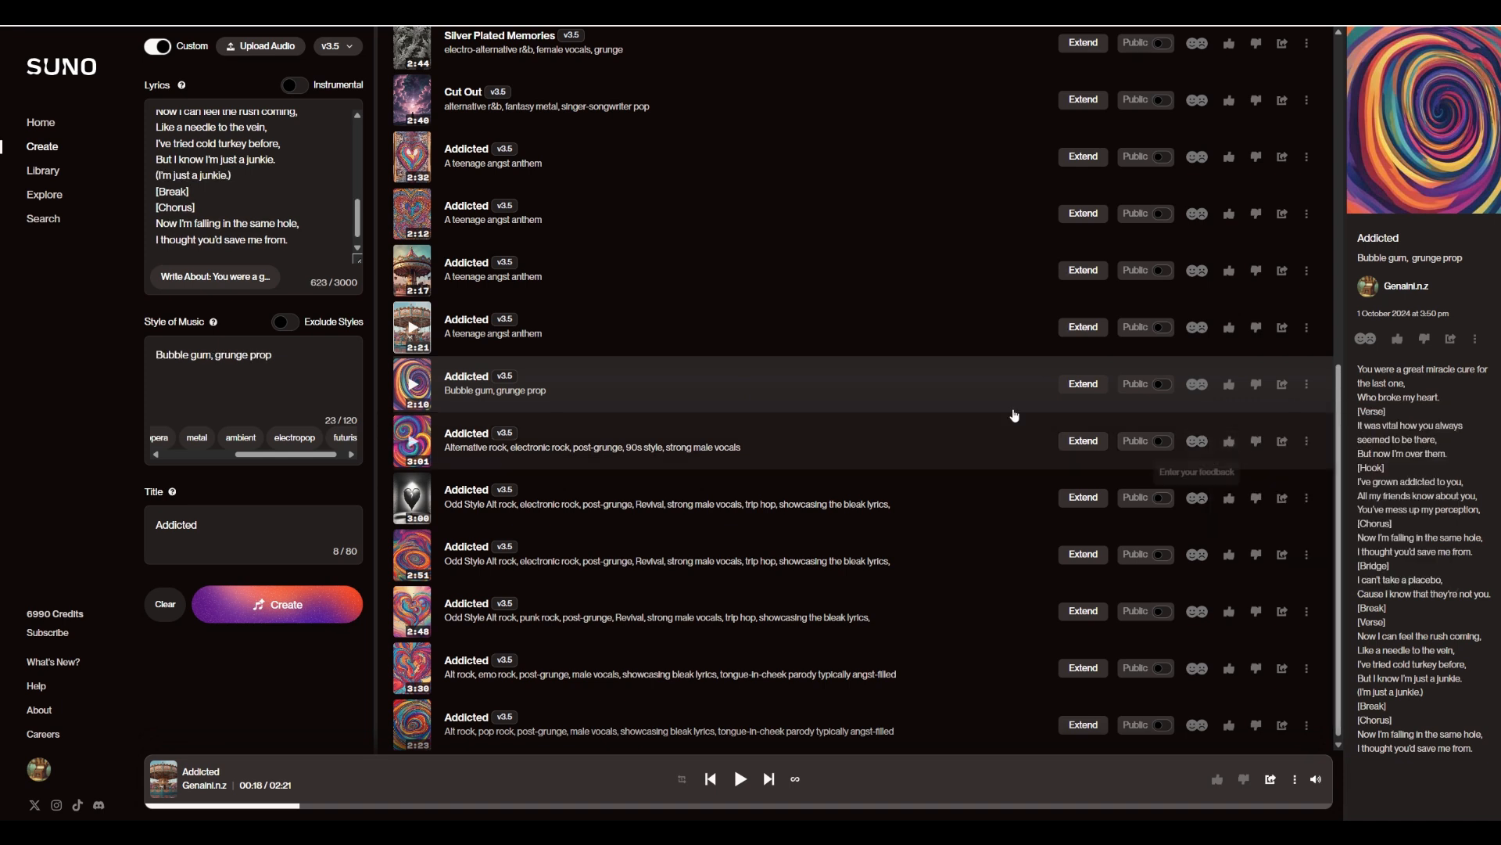
left_click(413, 386)
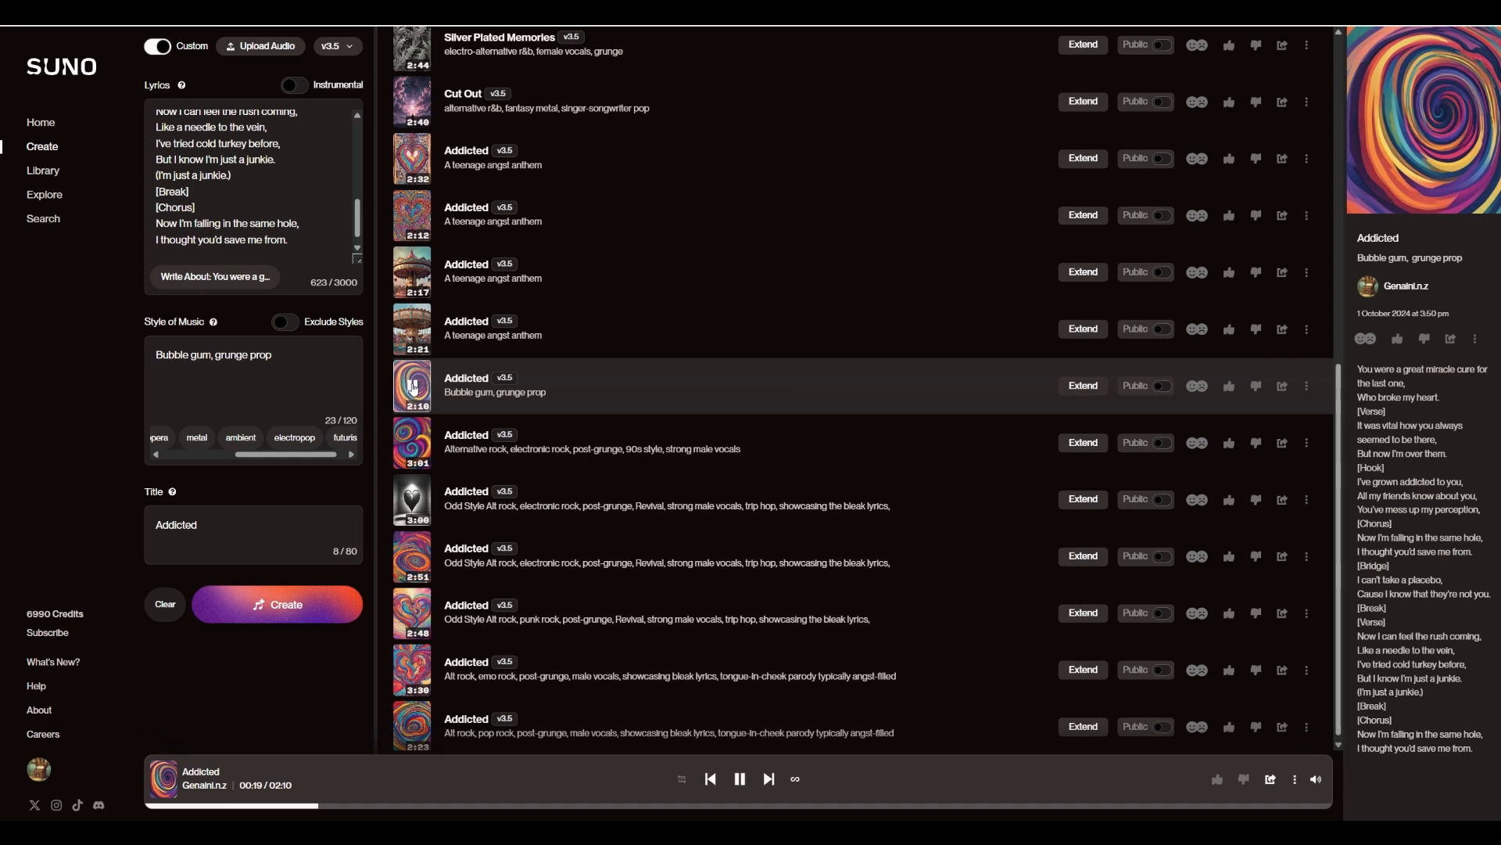
left_click(414, 385)
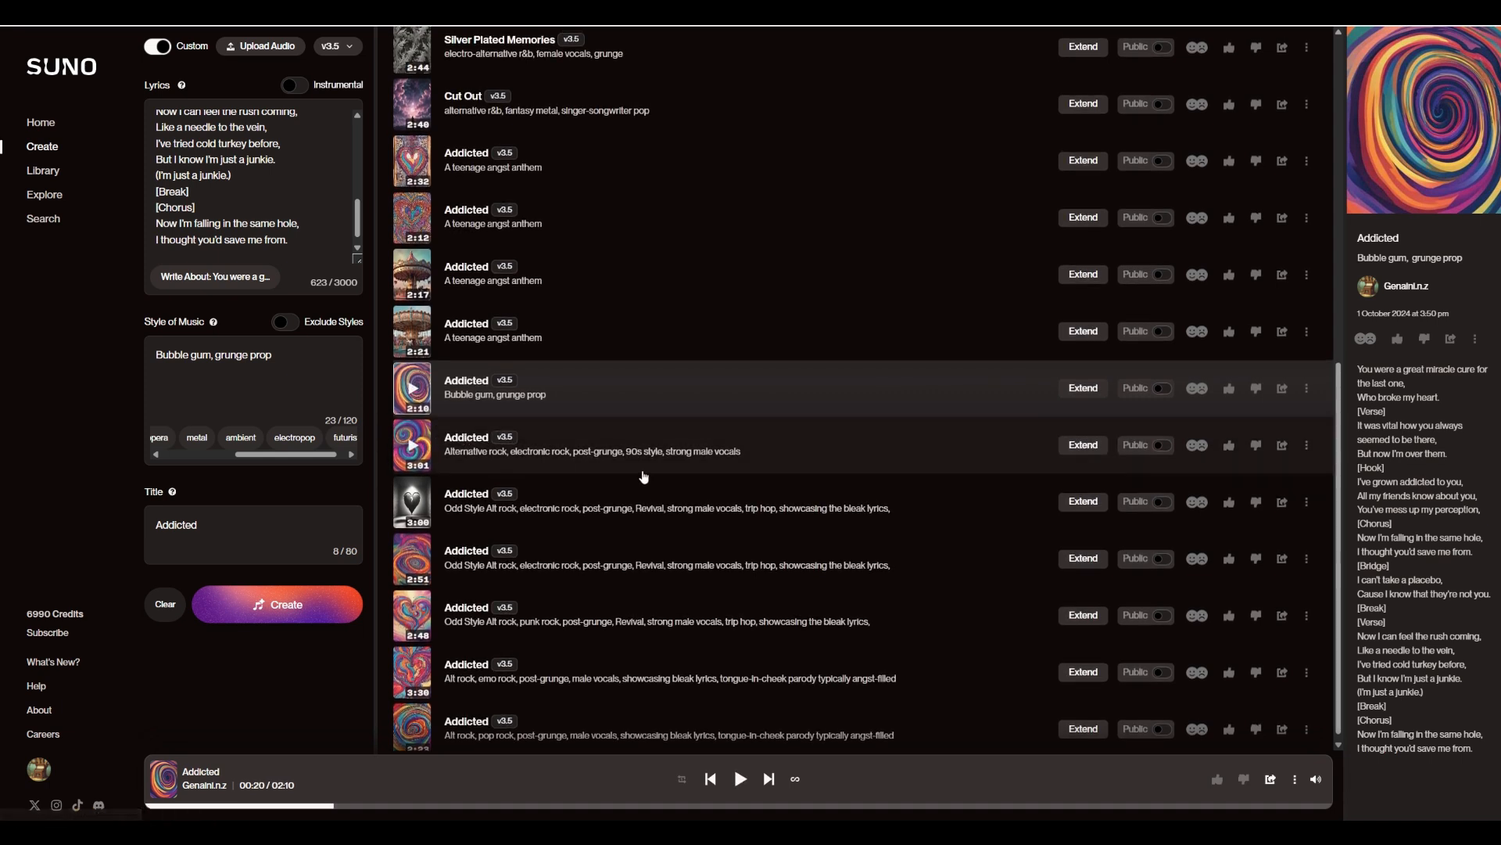
- Reuse the prompt of the 3:01 "Addicted" track styled "Alternative rock, electronic rock, post-grunge" and highlight its whole style description
scroll(923, 461, "down", 1)
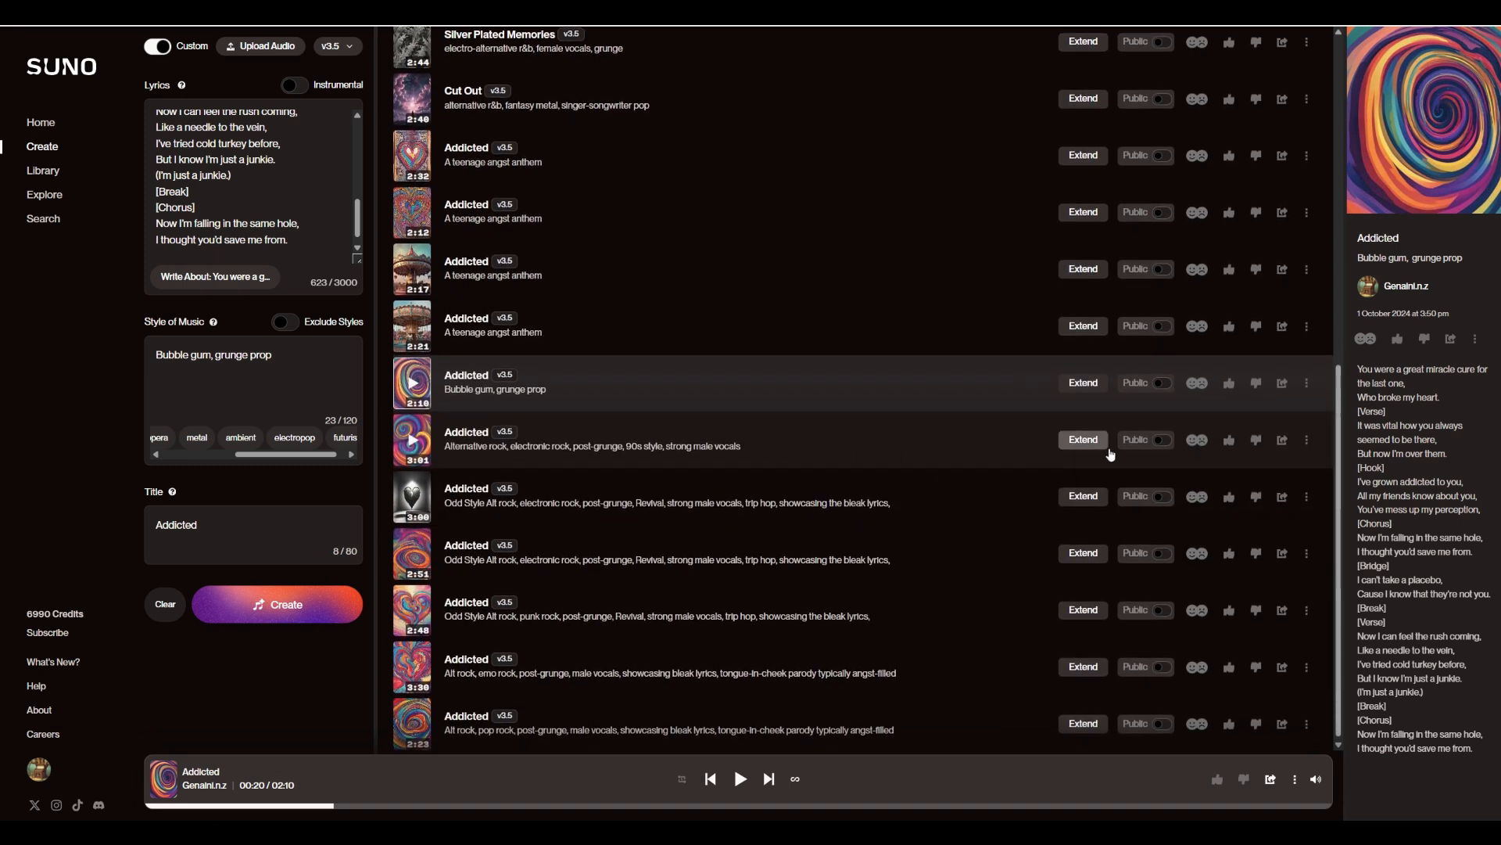
left_click(1307, 439)
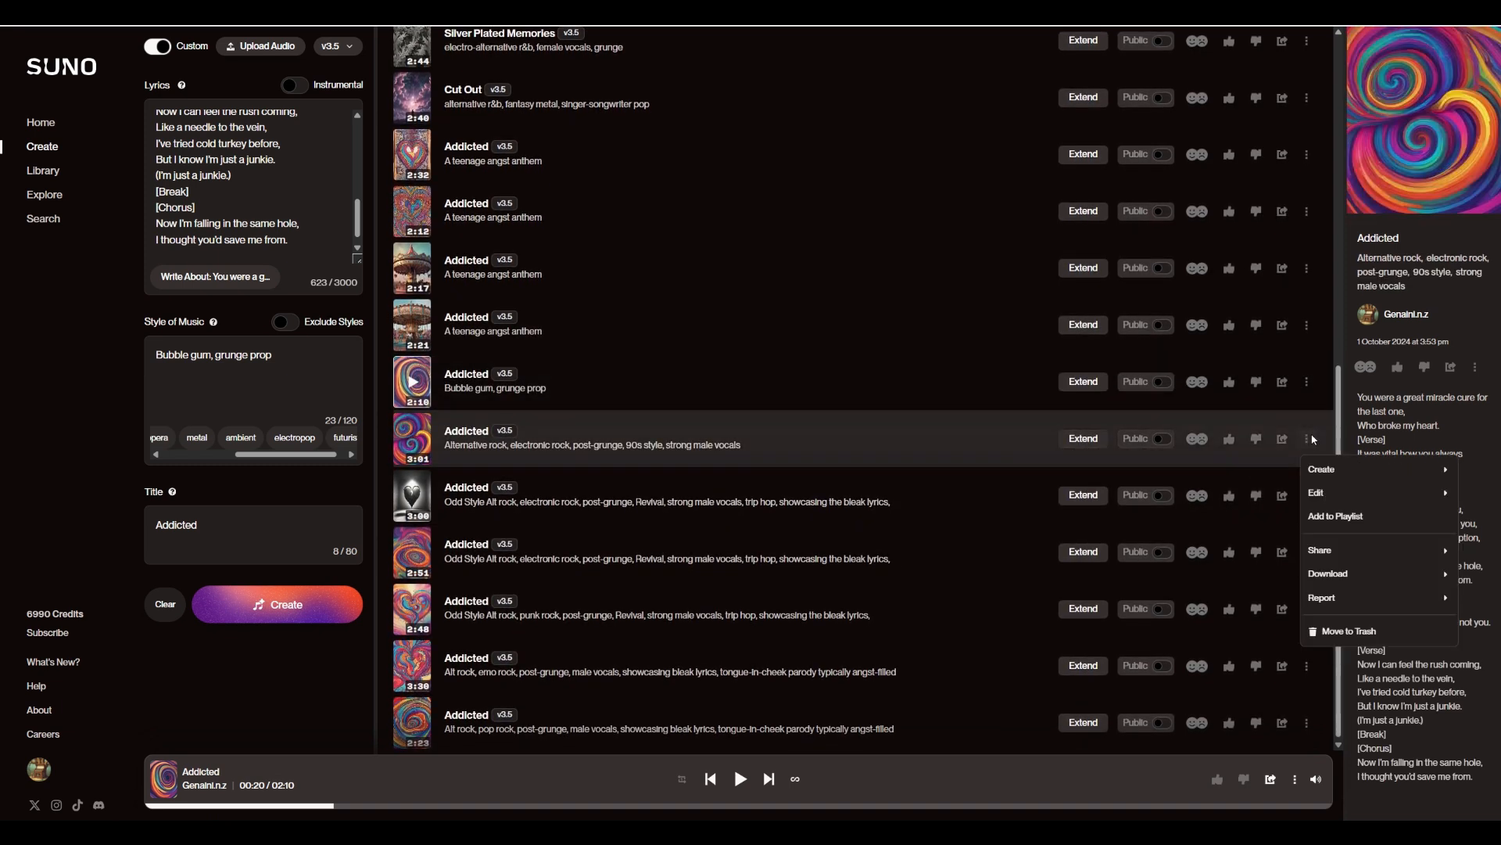
mouse_move(1336, 473)
left_click(1246, 498)
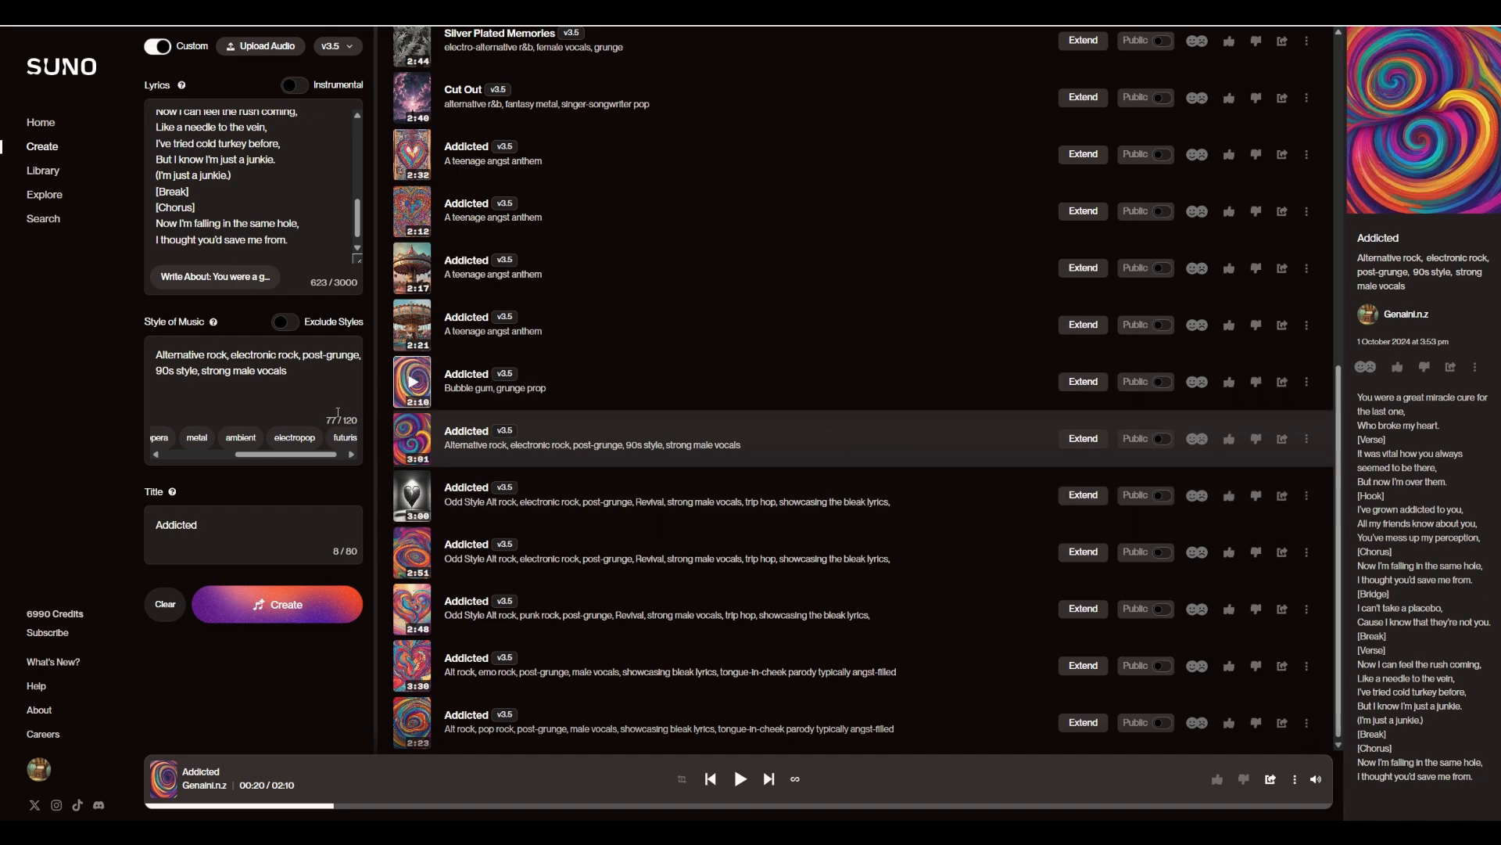
triple_click(303, 374)
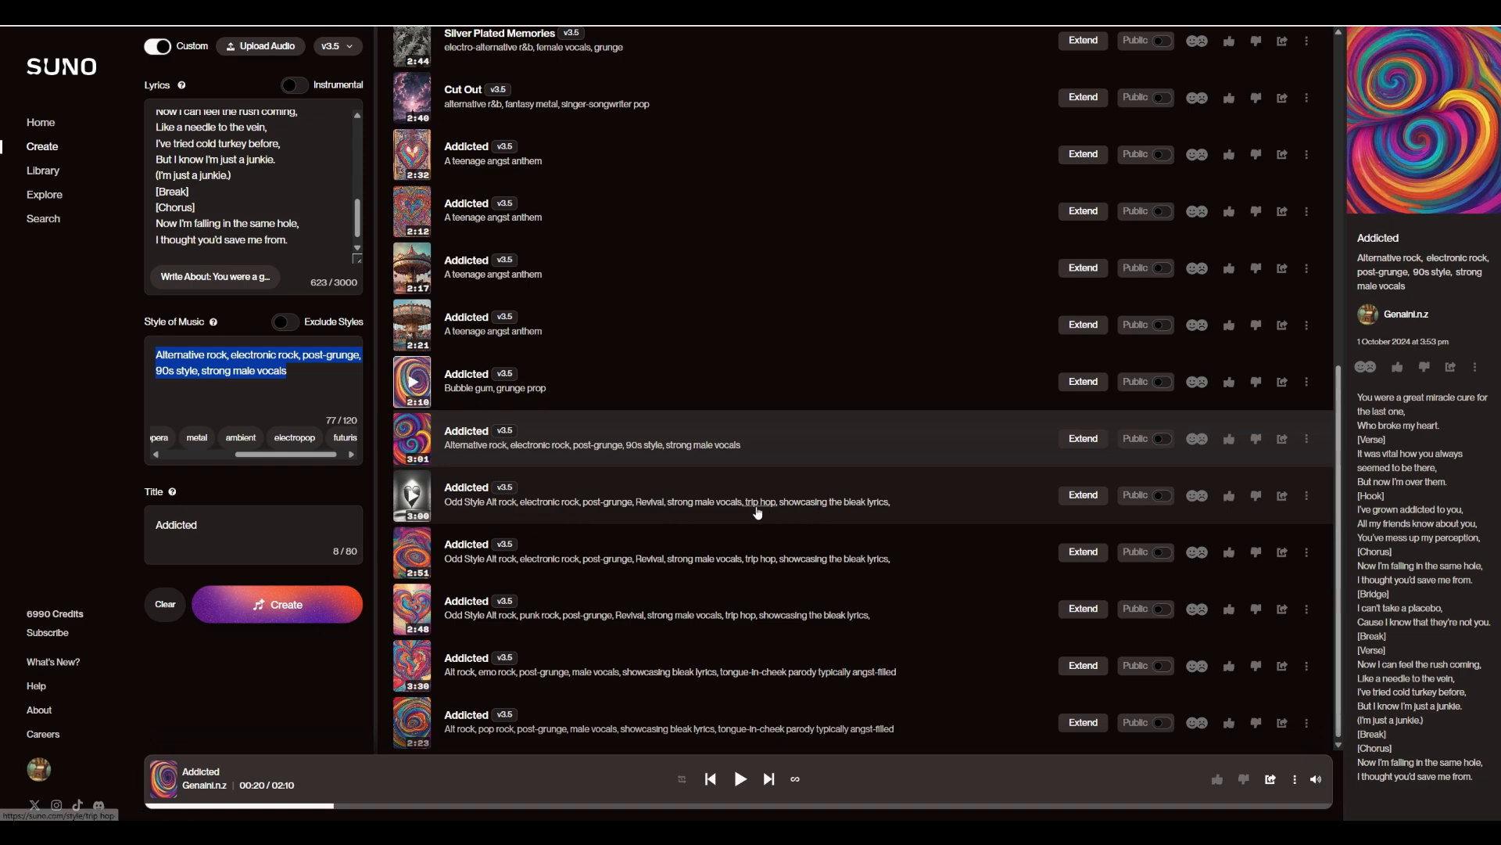
- Reuse the prompt of the 3:00 "Addicted" track with the "Odd Style Alt rock, electronic rock" style
left_click(1307, 496)
mouse_move(1368, 525)
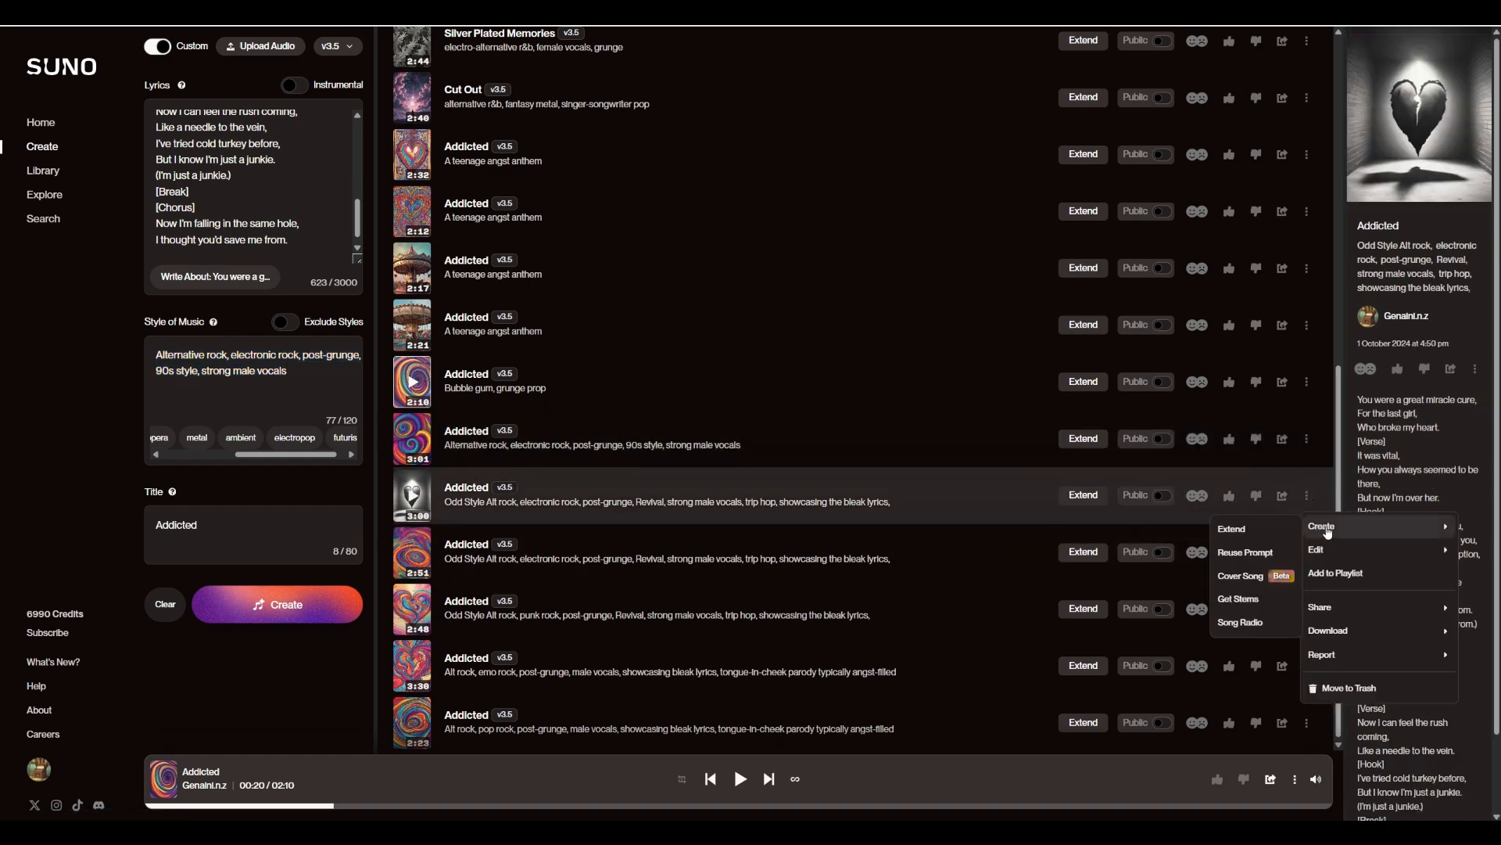
left_click(1256, 552)
- Review the loaded lyrics' structure and highlight the bracketed echo line "(I thought you'd save me from.)" in the chorus
scroll(226, 216, "up", 3)
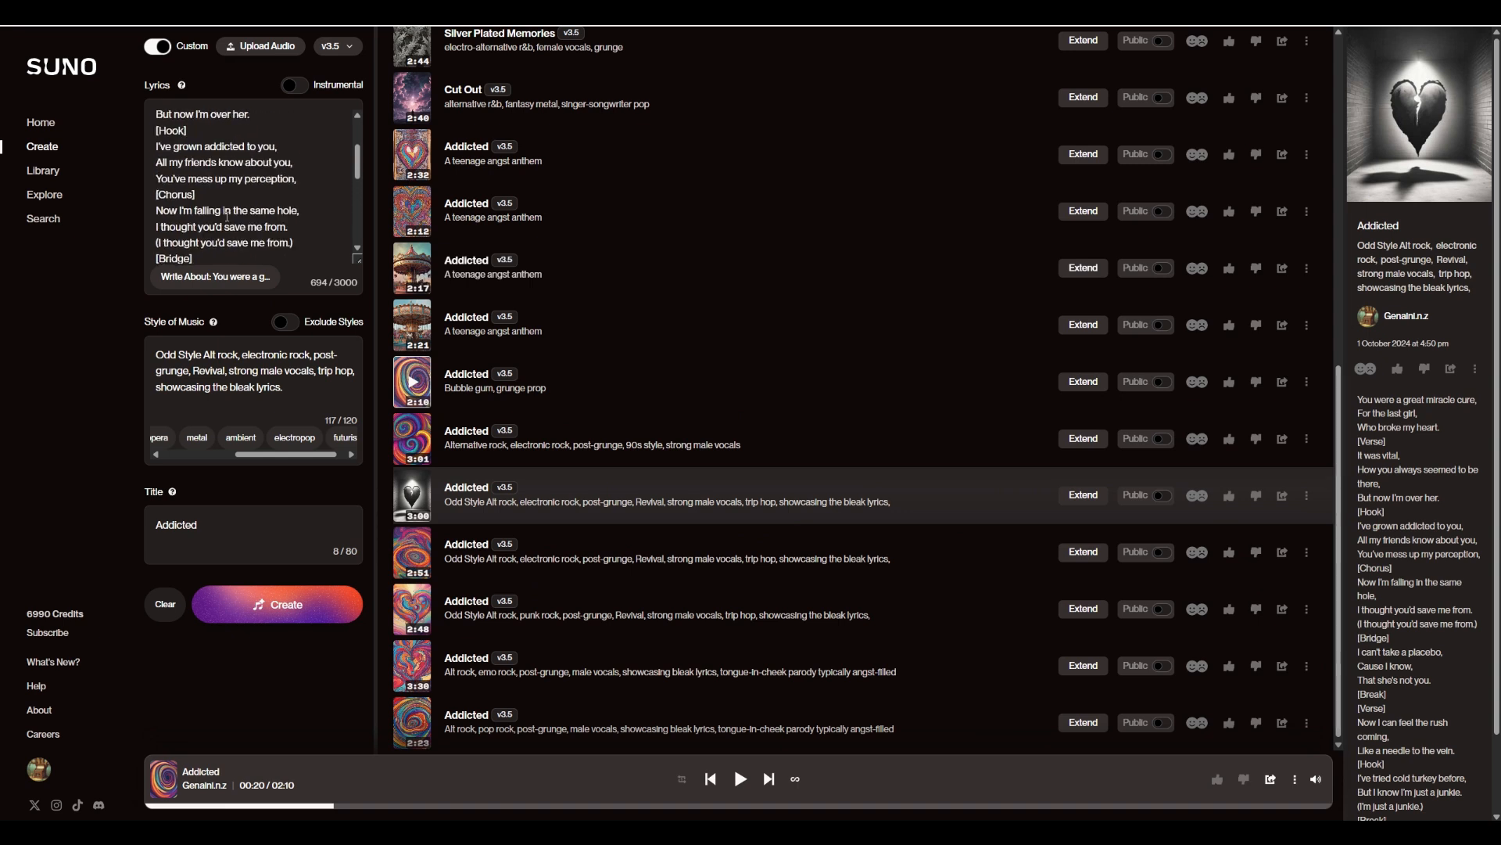
scroll(227, 217, "down", 1)
scroll(228, 215, "down", 3)
scroll(228, 215, "up", 3)
left_click_drag(297, 172, 137, 179)
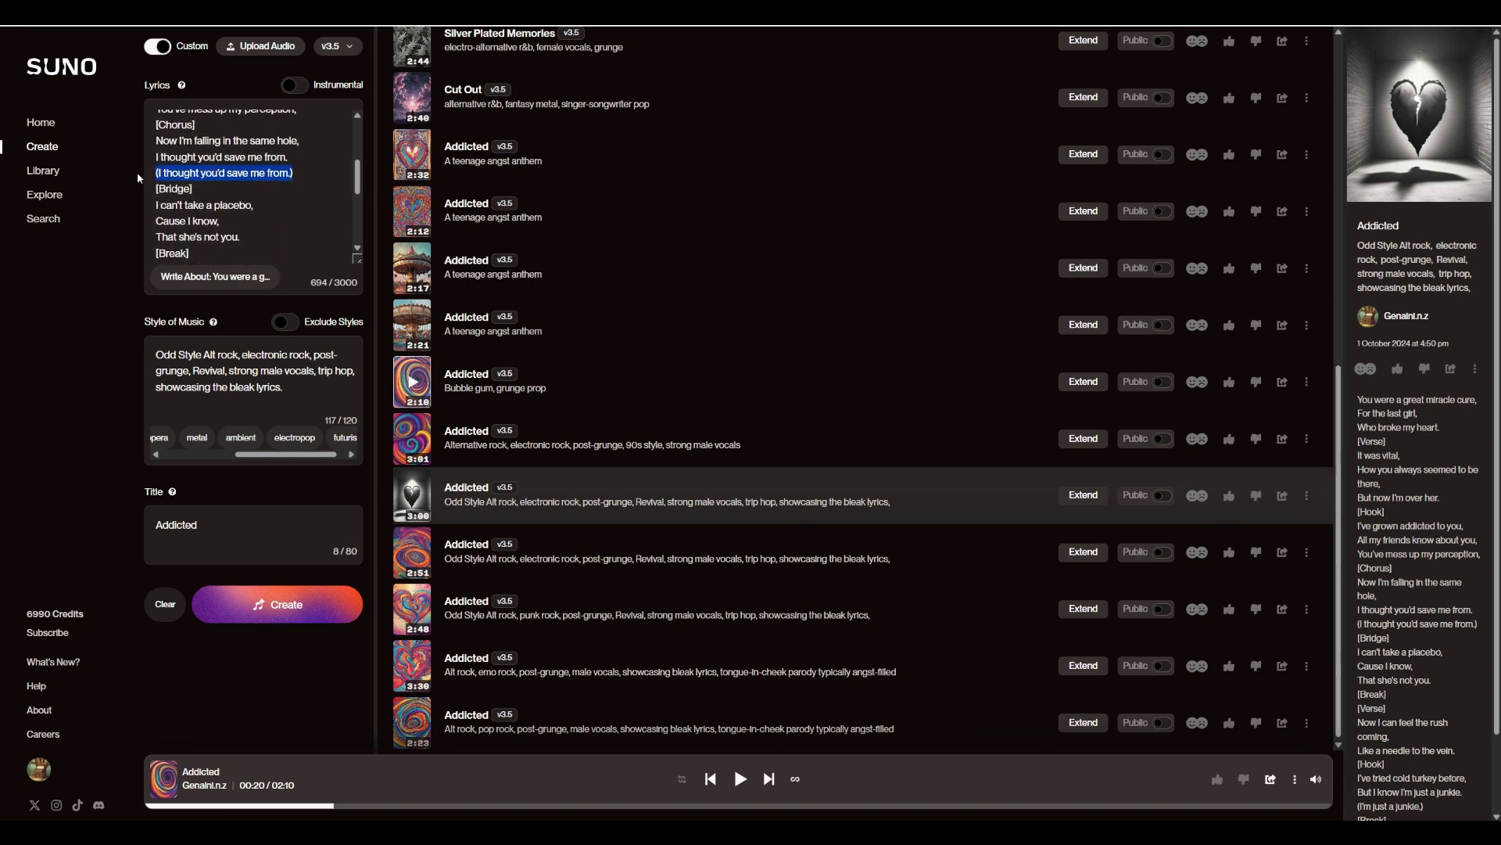
scroll(222, 205, "up", 5)
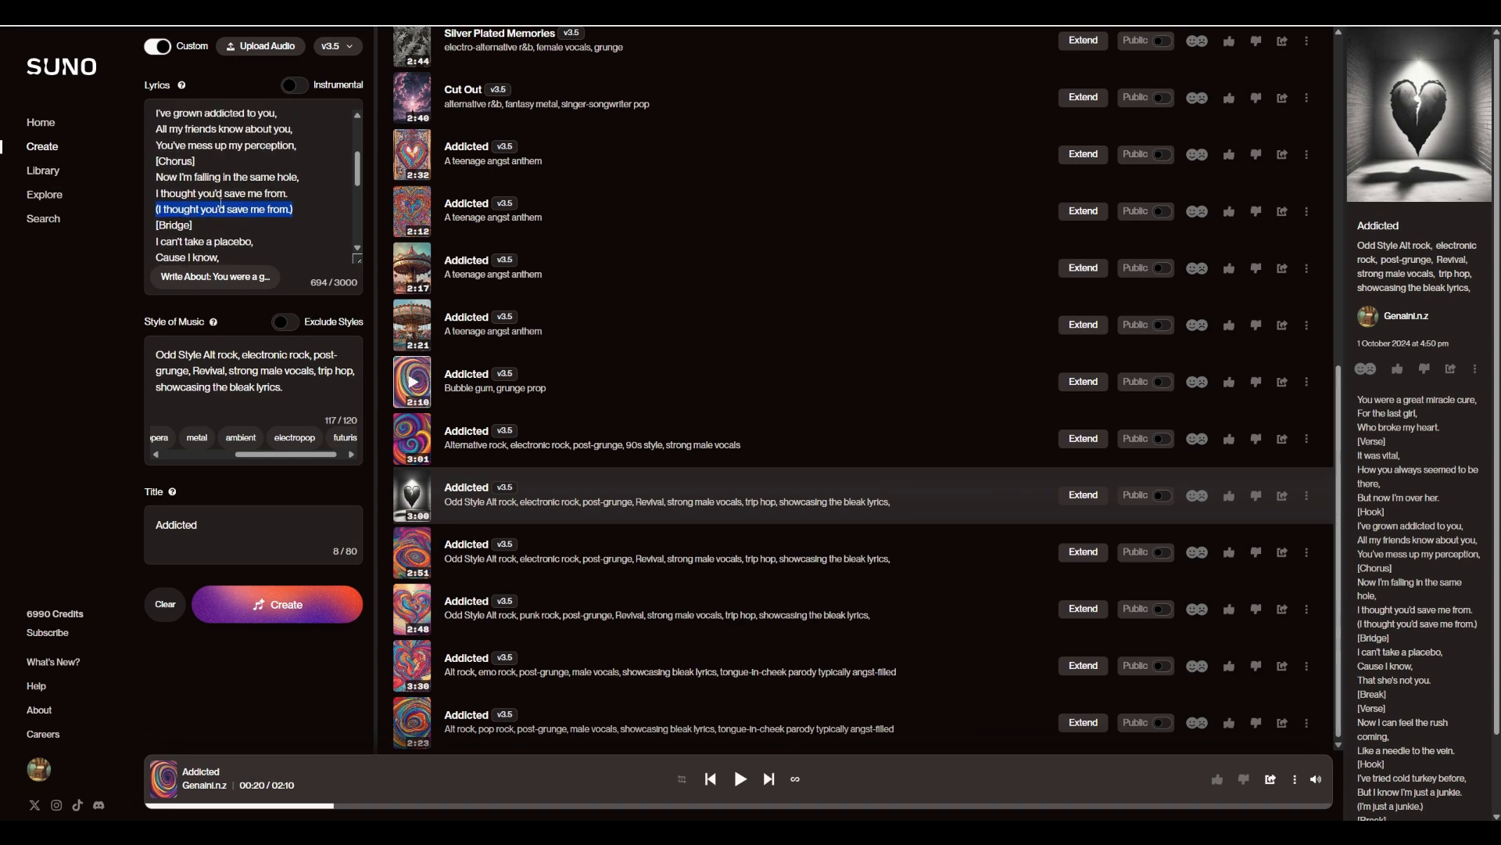
scroll(222, 202, "down", 5)
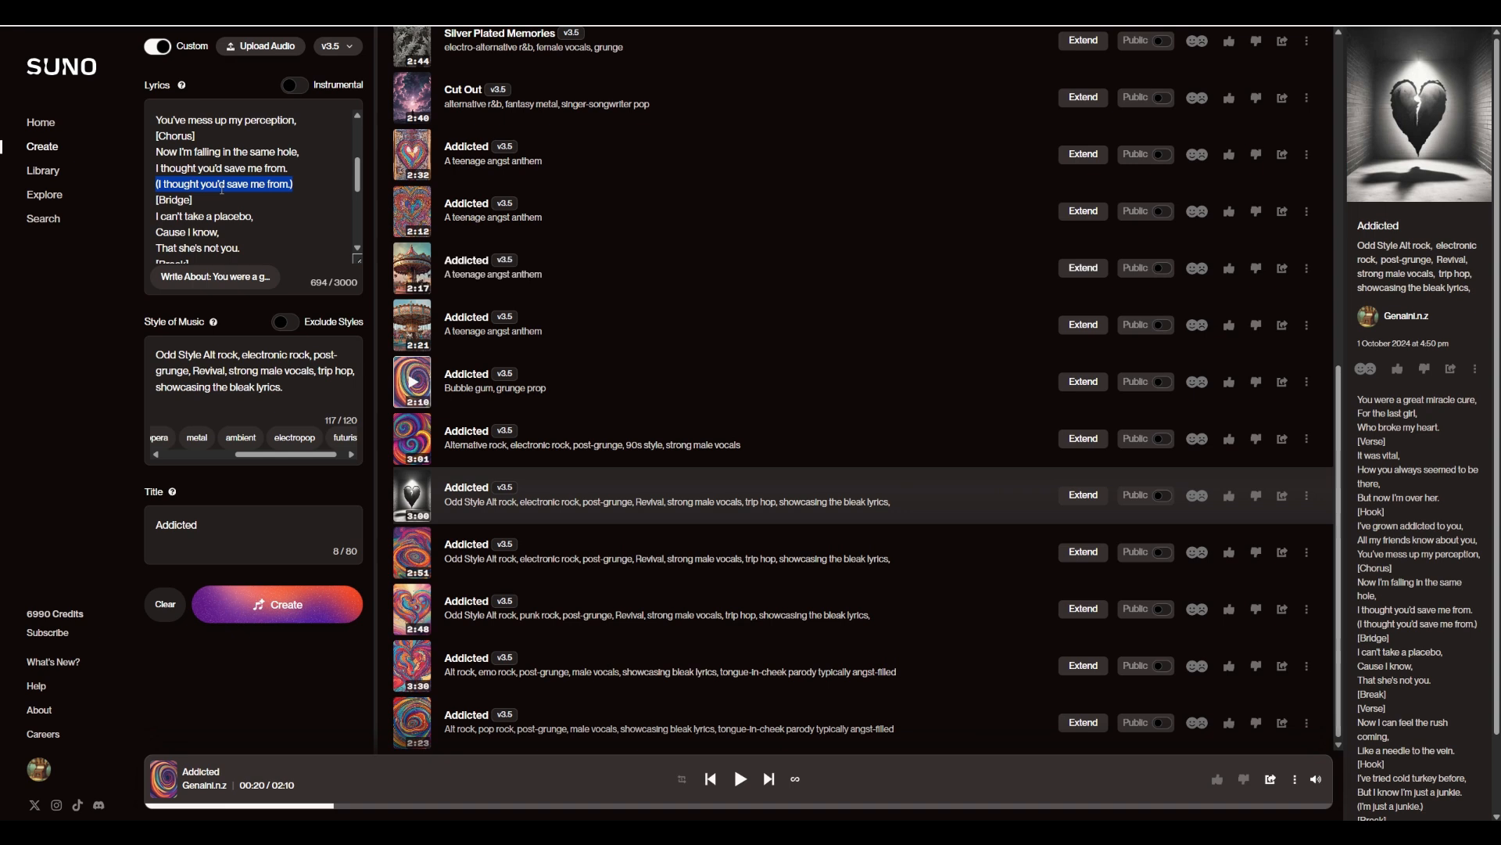
- Preview the 3:00 and 2:51 "Odd Style Alt rock, electronic rock" versions of "Addicted", pausing each one
left_click(413, 499)
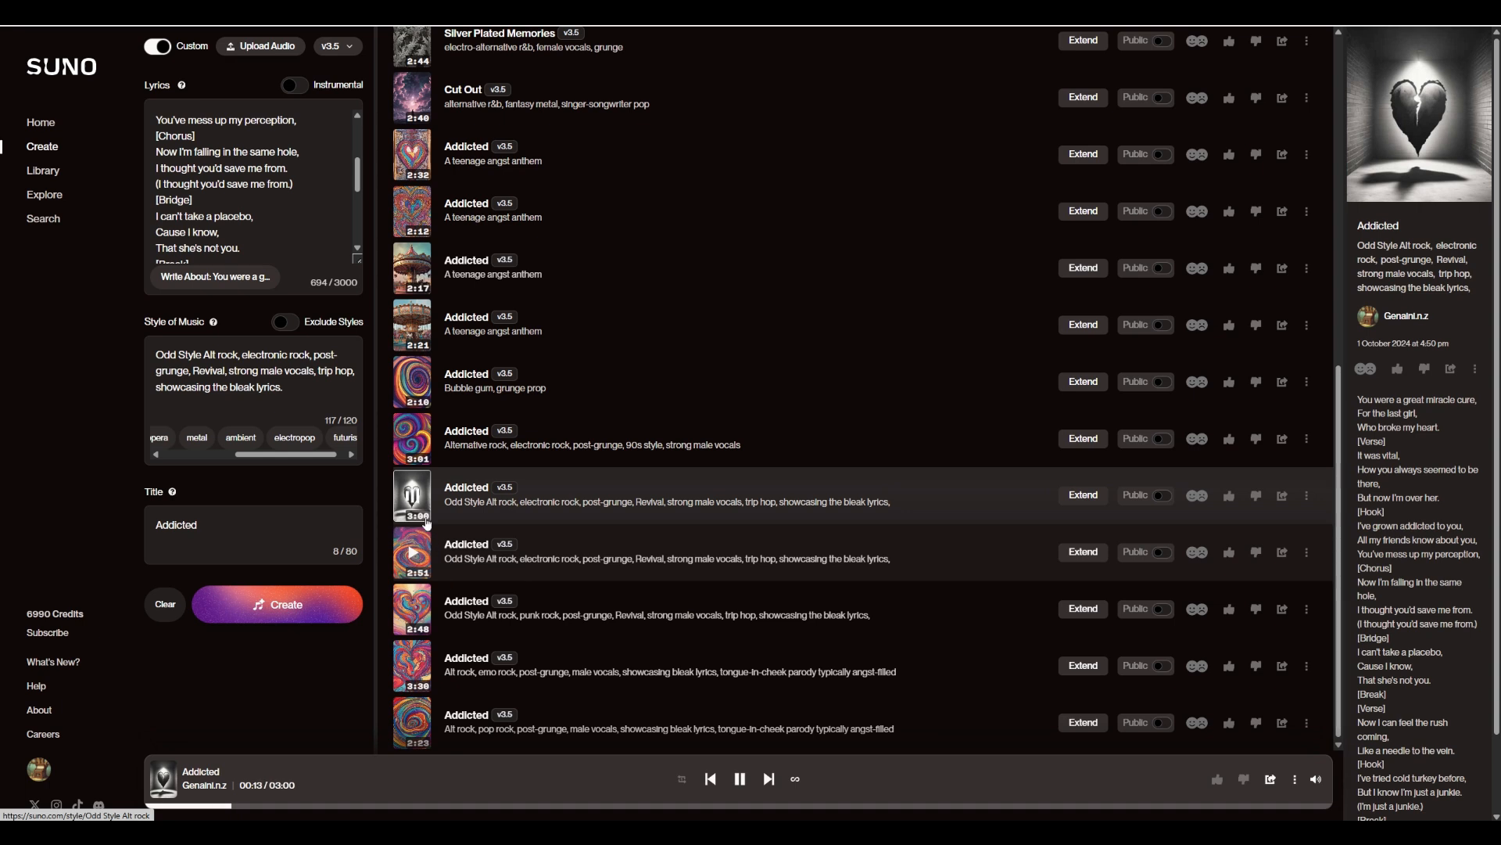
left_click(412, 496)
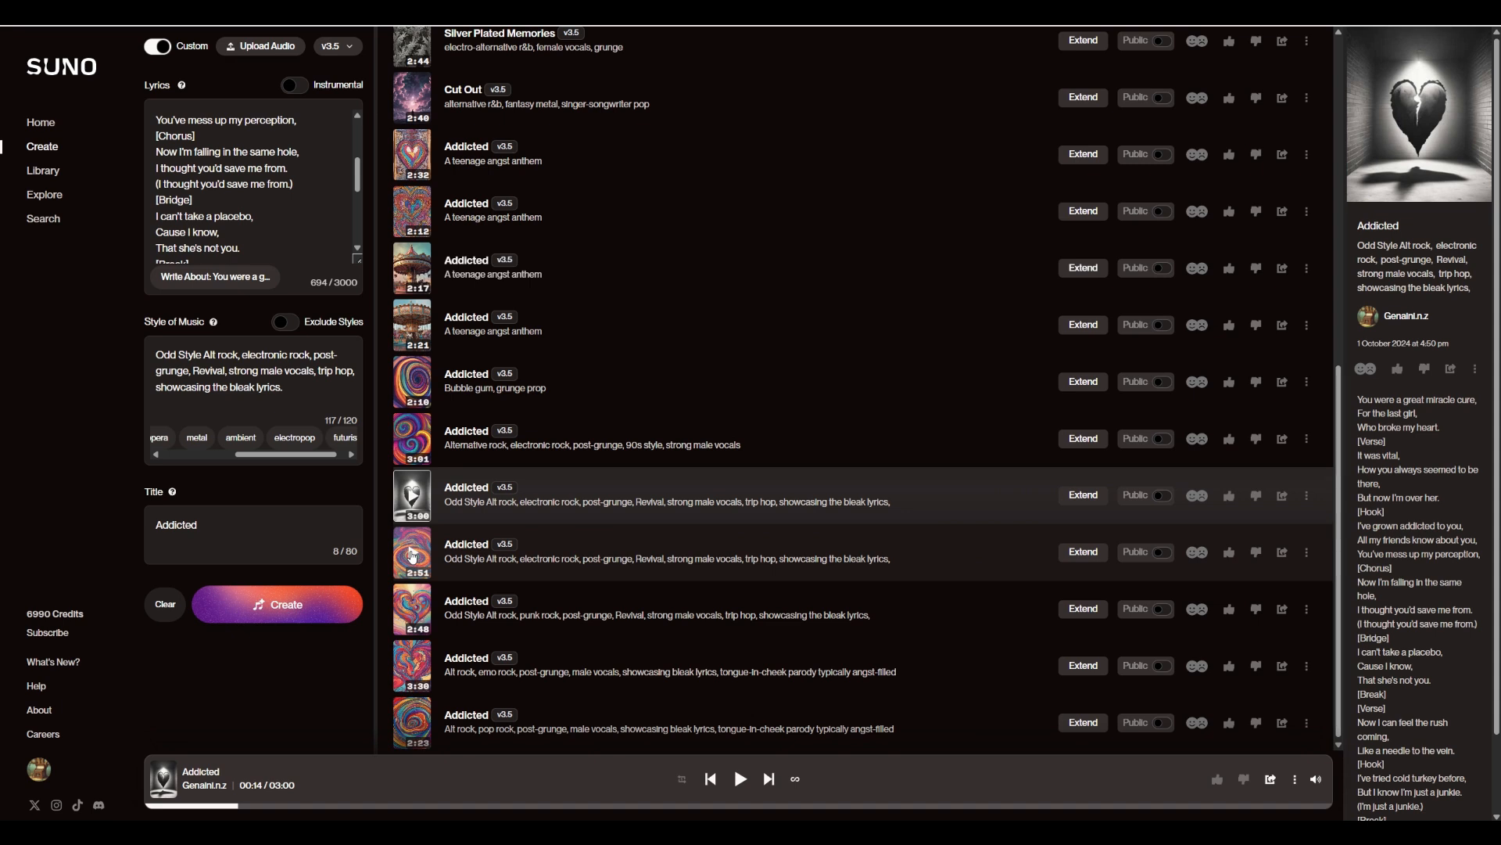
left_click(413, 556)
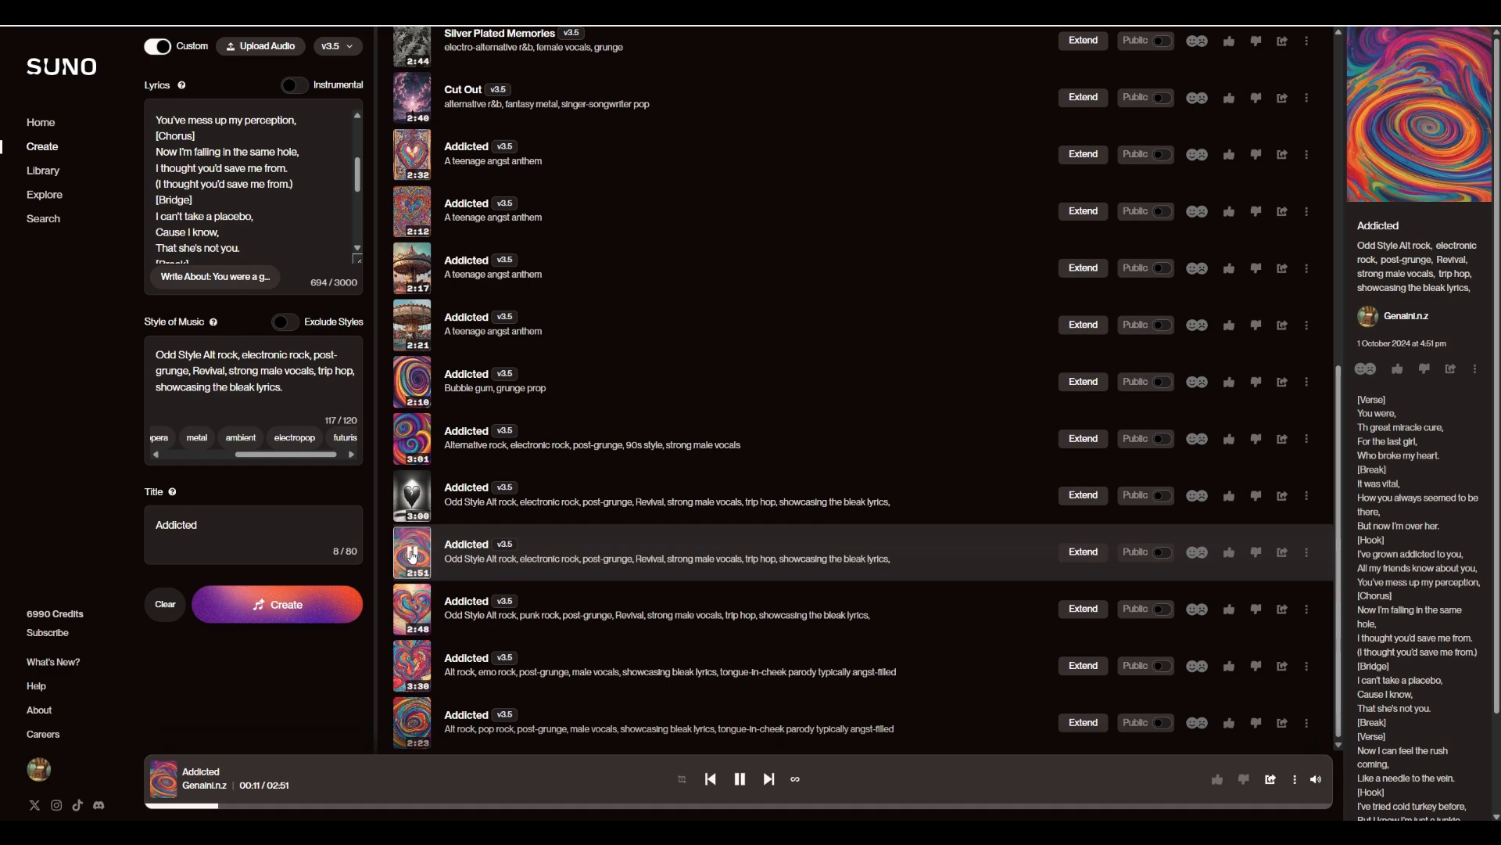
left_click(413, 555)
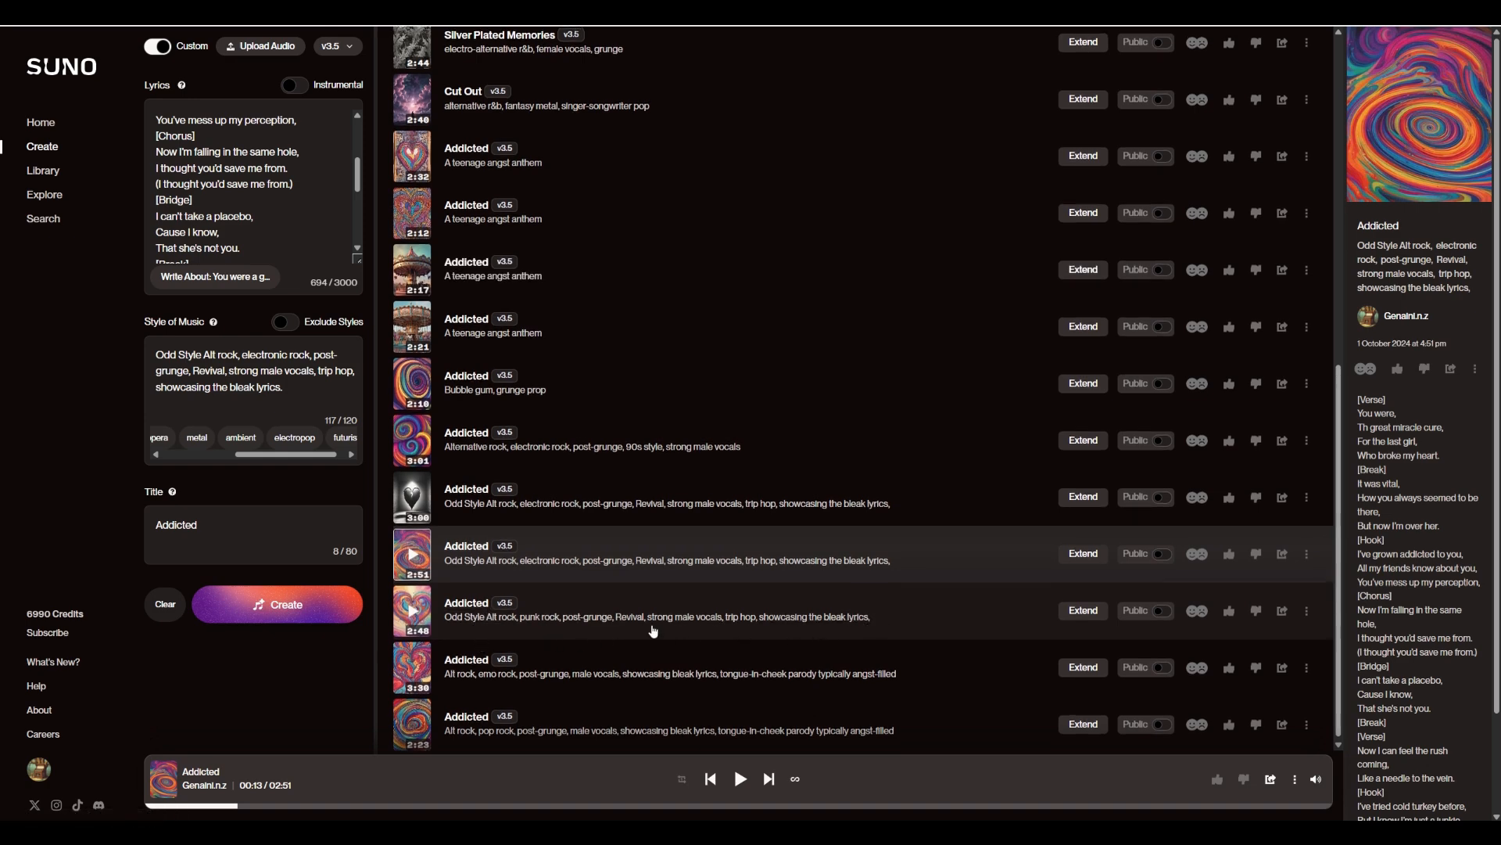
- Listen to the 3:30 emo rock version and the 2:23 pop rock version of "Addicted", then pause playback
left_click(415, 672)
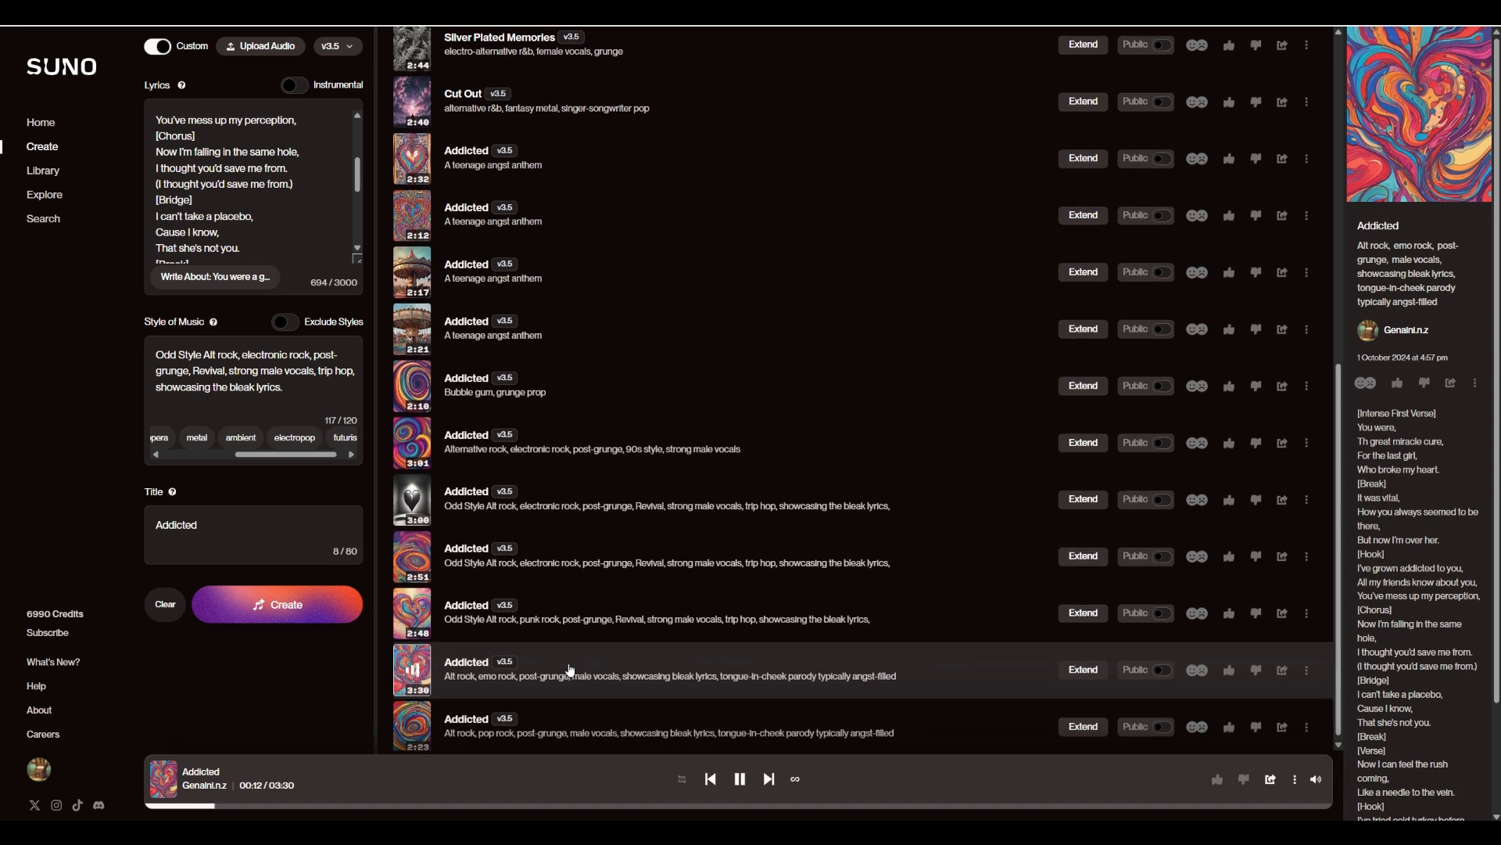
left_click(416, 730)
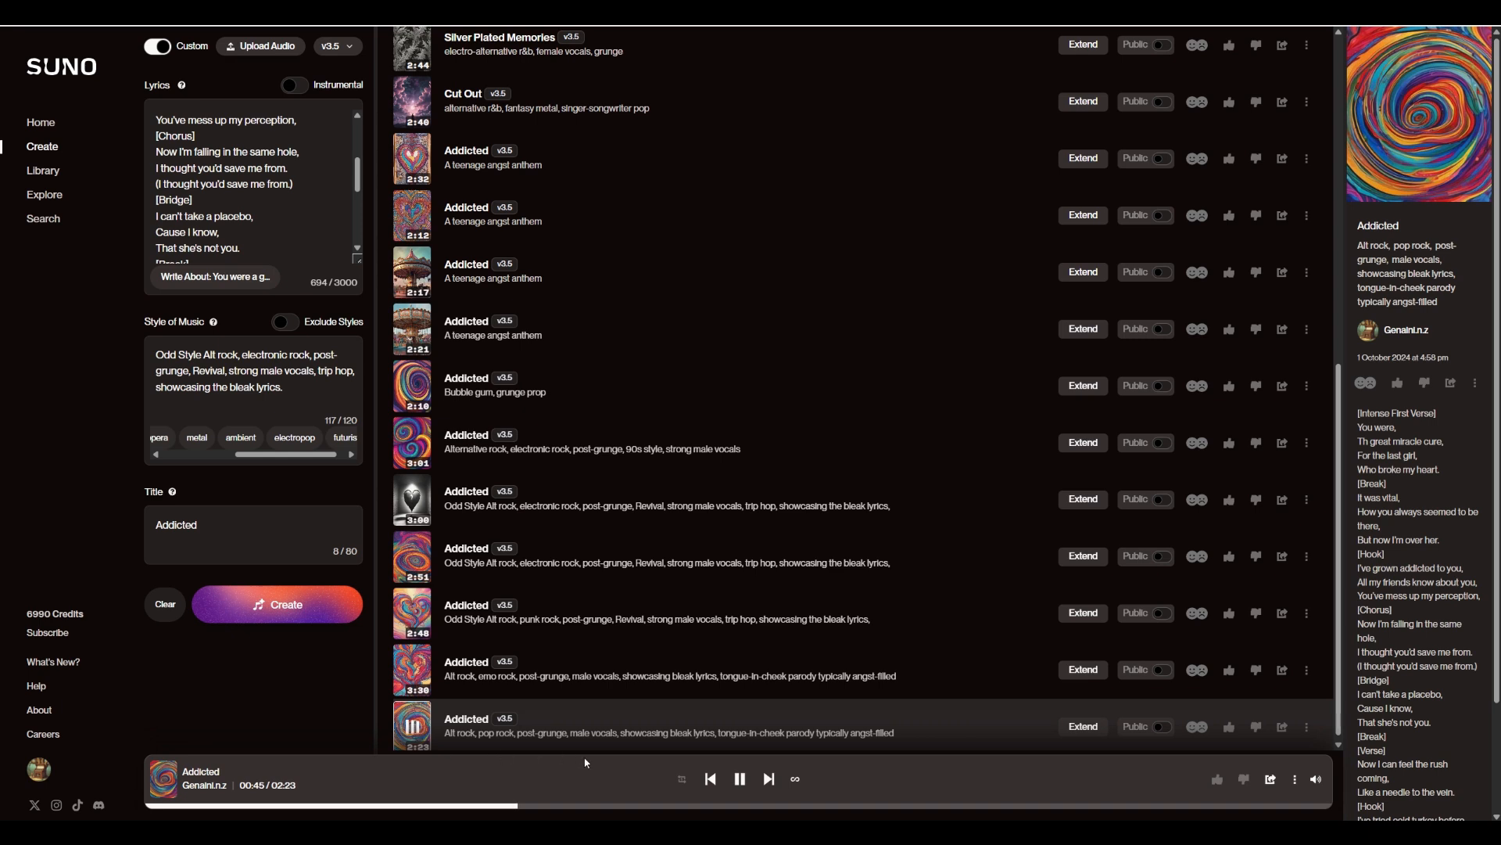
left_click(741, 781)
- Show the details and lyrics of the 2:32 "Addicted" track styled "A teenage angst anthem"
scroll(658, 688, "down", 1)
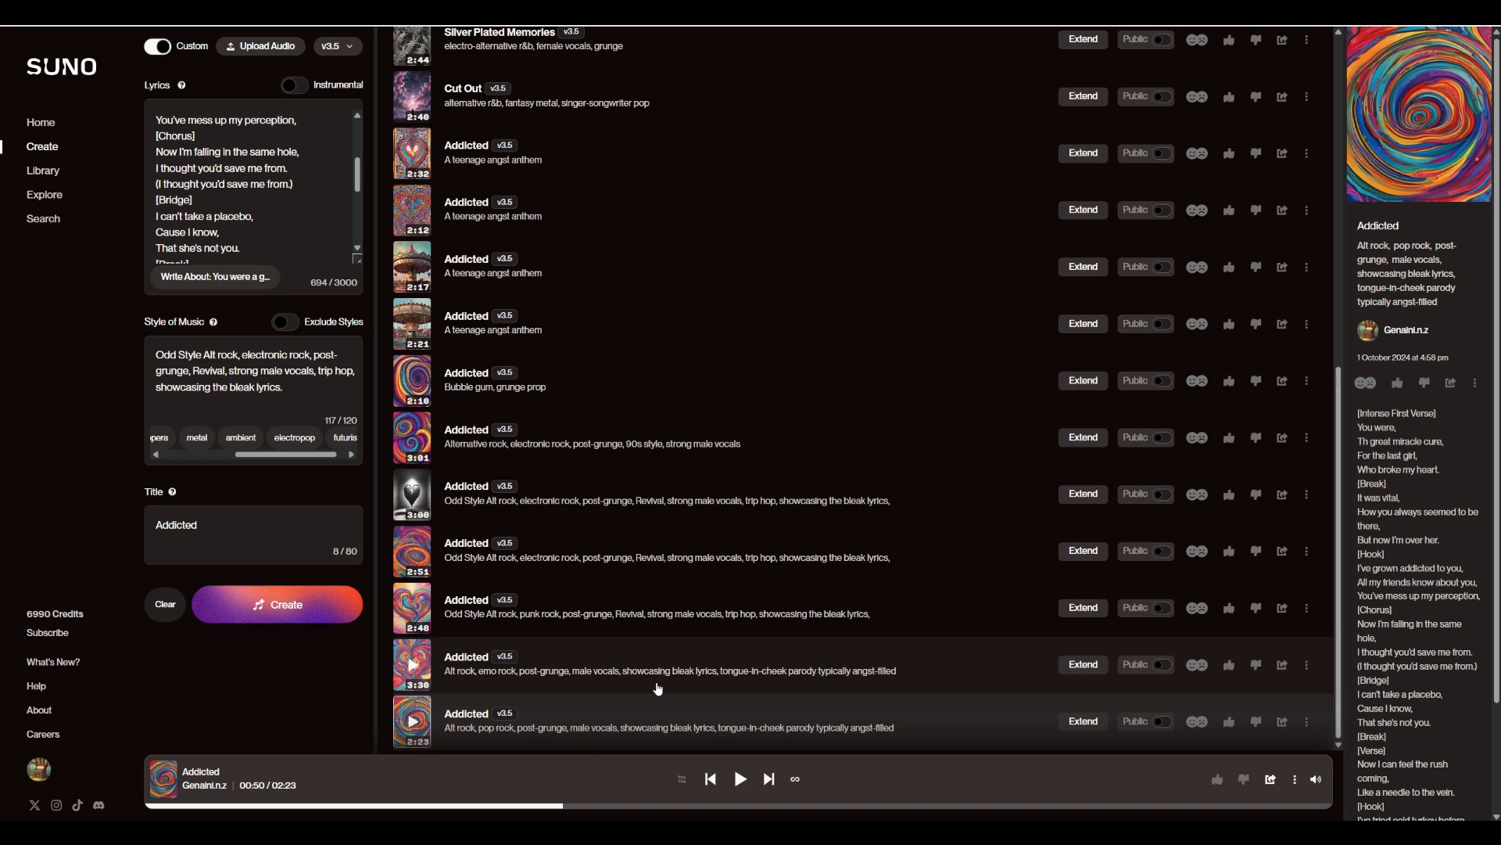
left_click(667, 168)
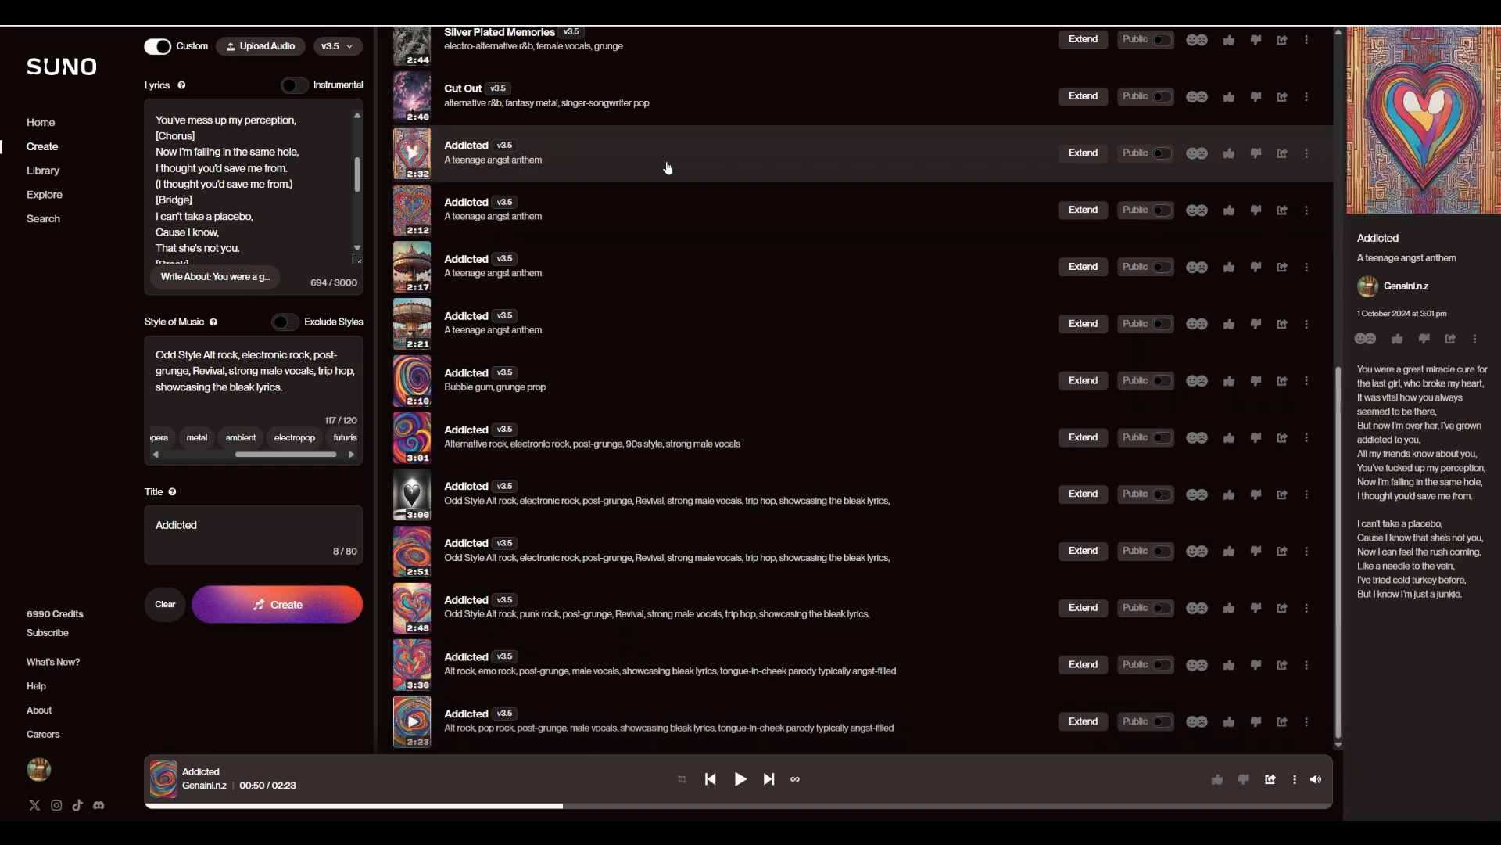
- Highlight the full lyrics of the 2:32 "Addicted" version, and examine the tagged lyrics of the 2:23 pop rock version
left_click_drag(1474, 600, 1358, 366)
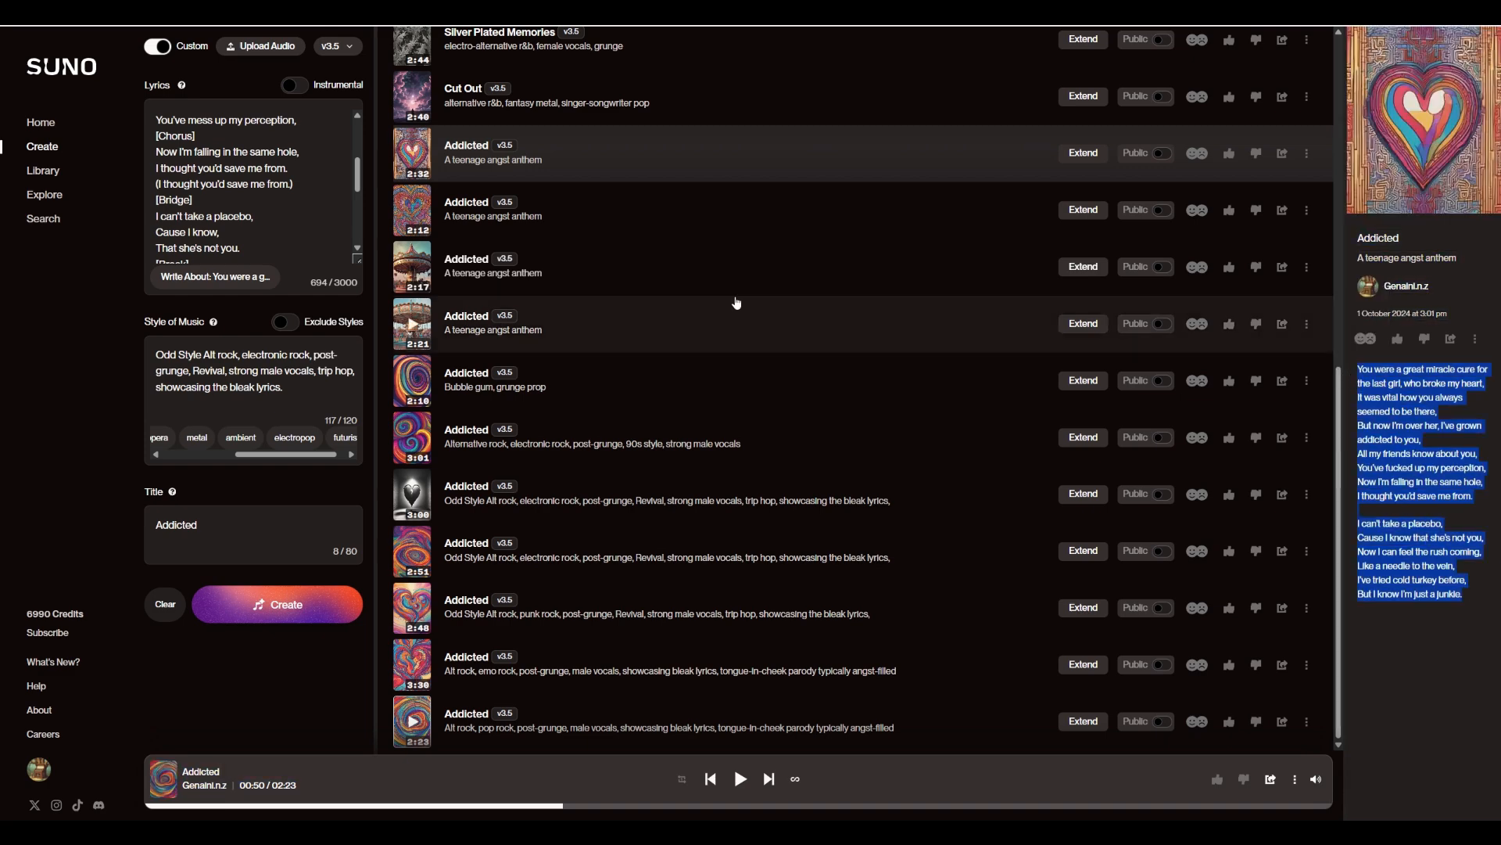
left_click(983, 720)
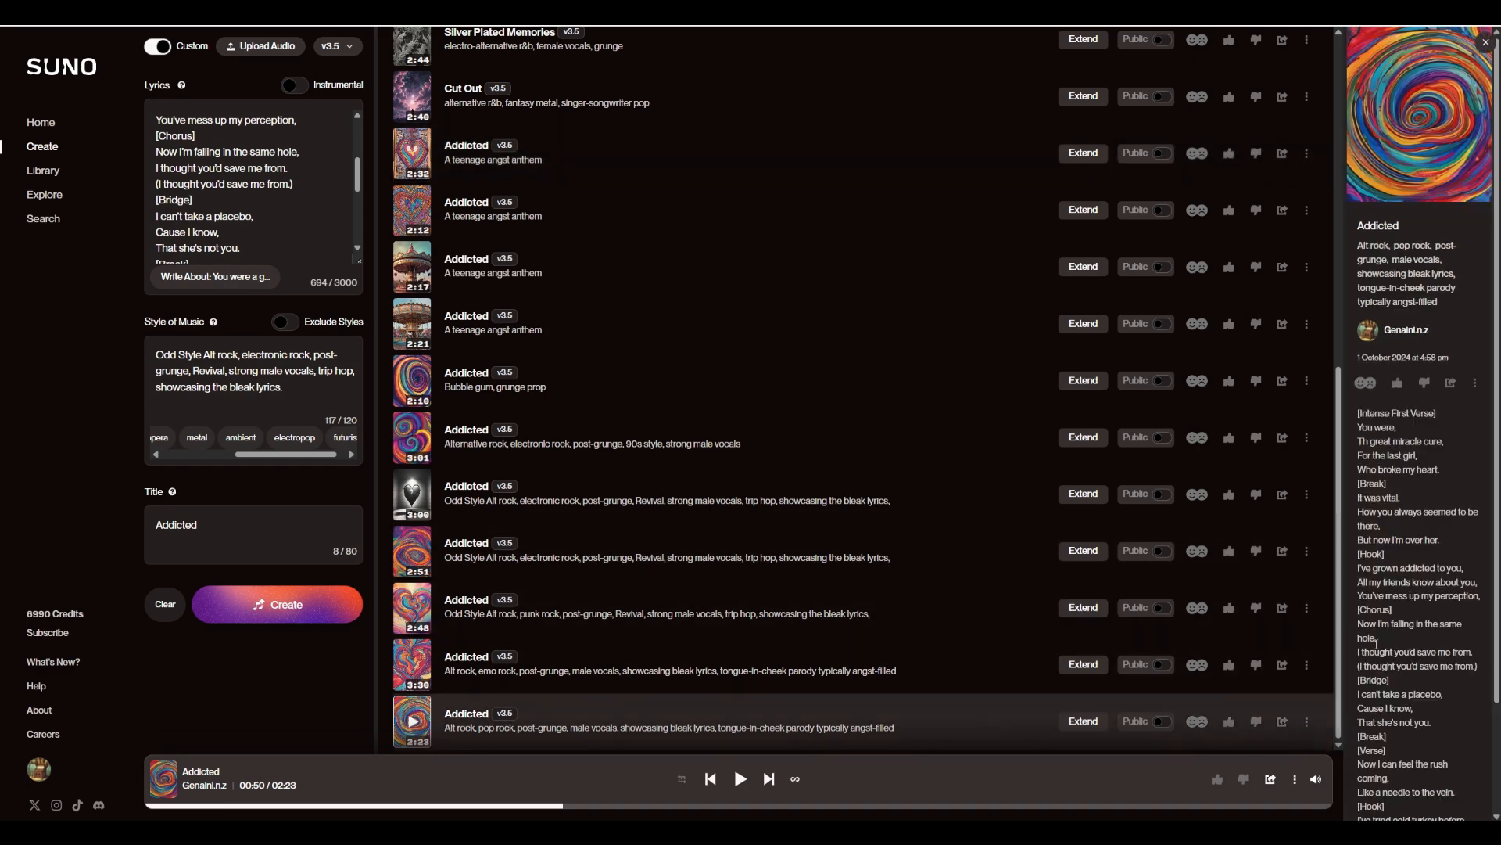
scroll(1369, 636, "down", 2)
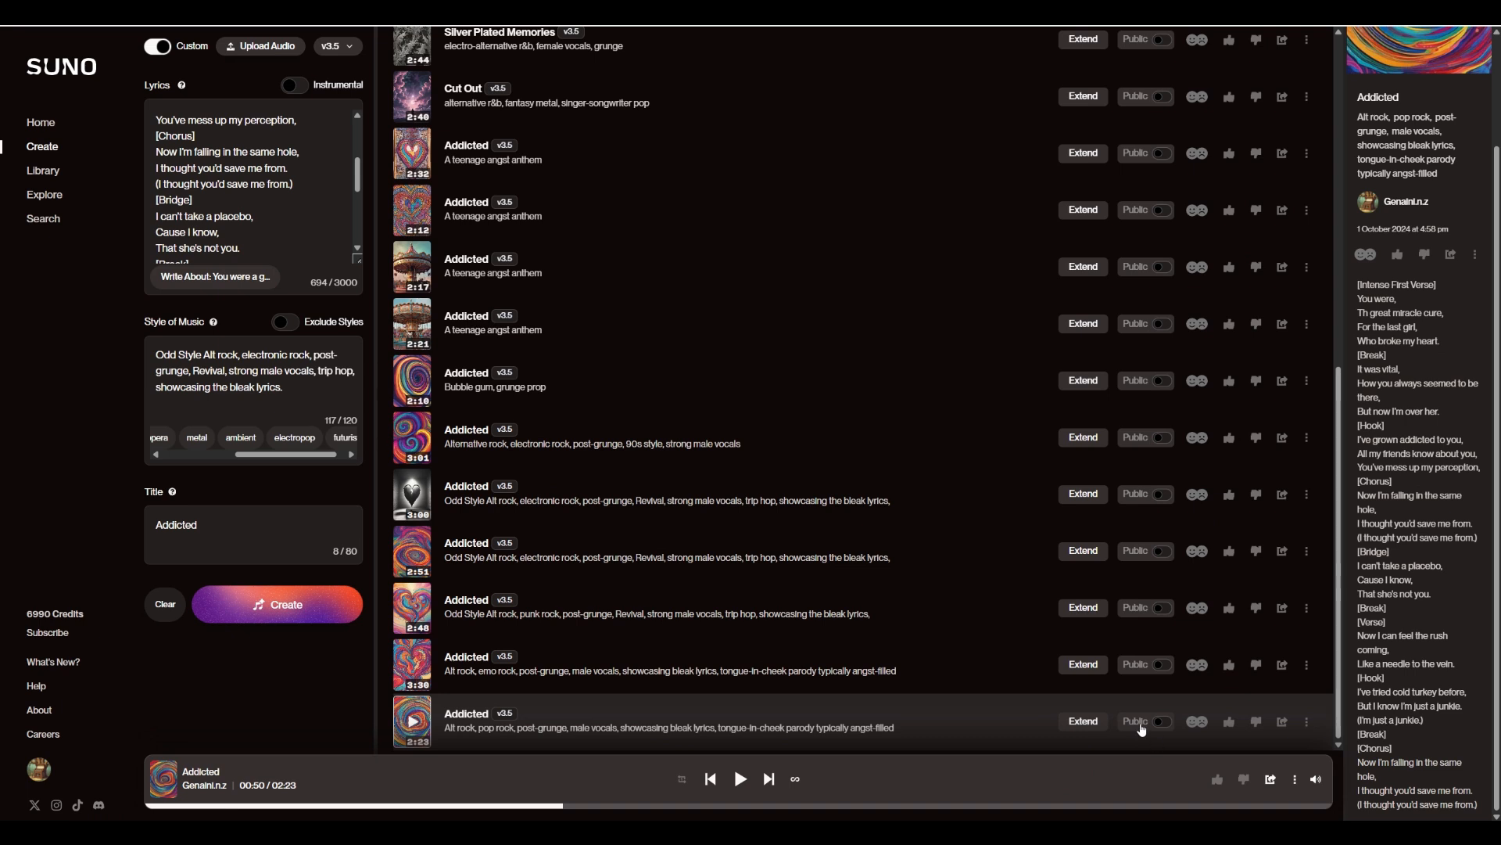
- Open the 2:23 pop rock version of "Addicted" for cropping
left_click(1308, 721)
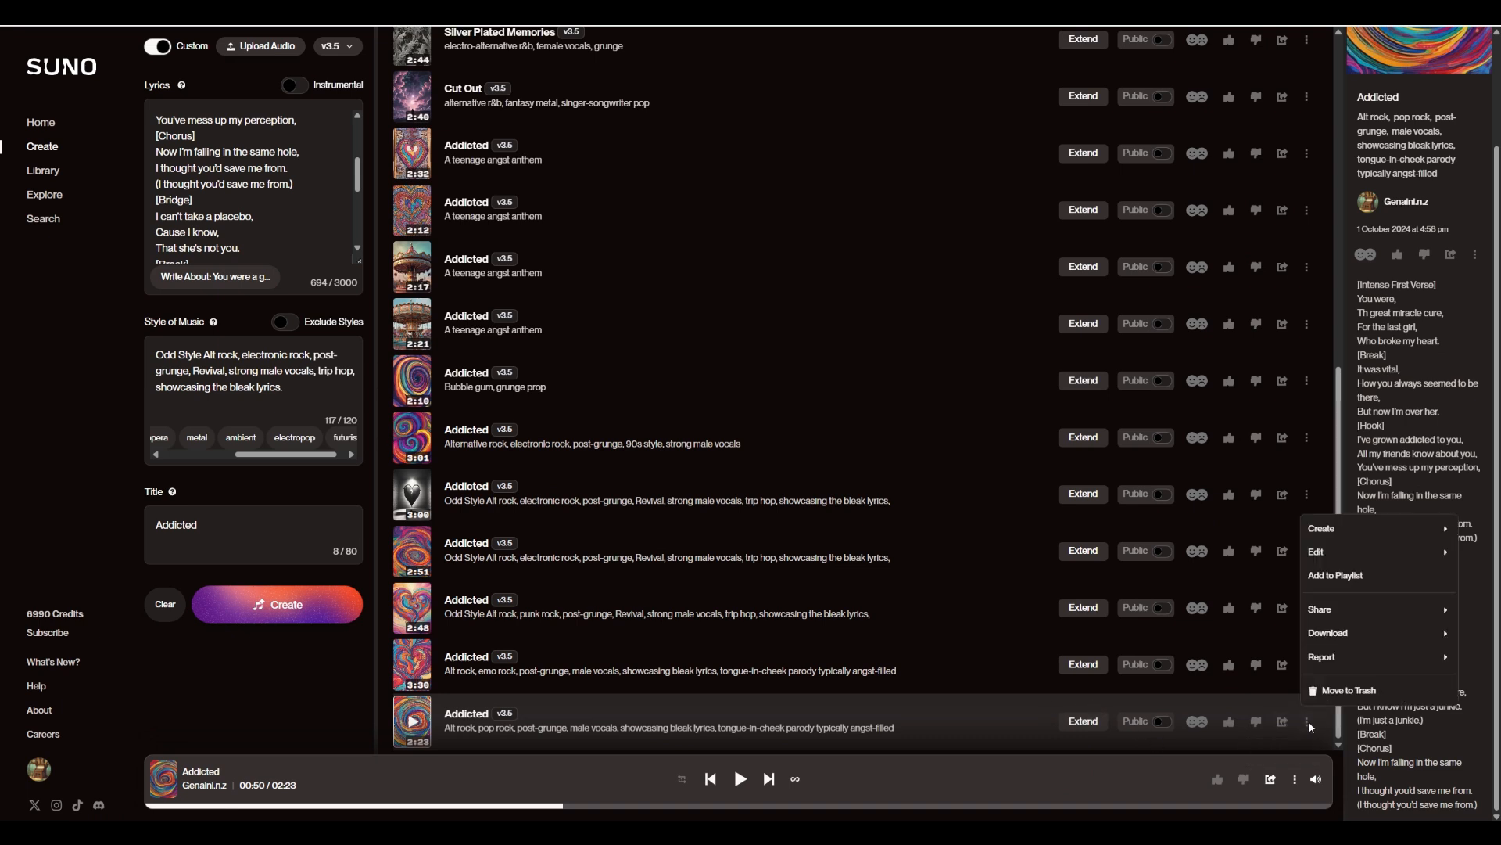
mouse_move(1370, 523)
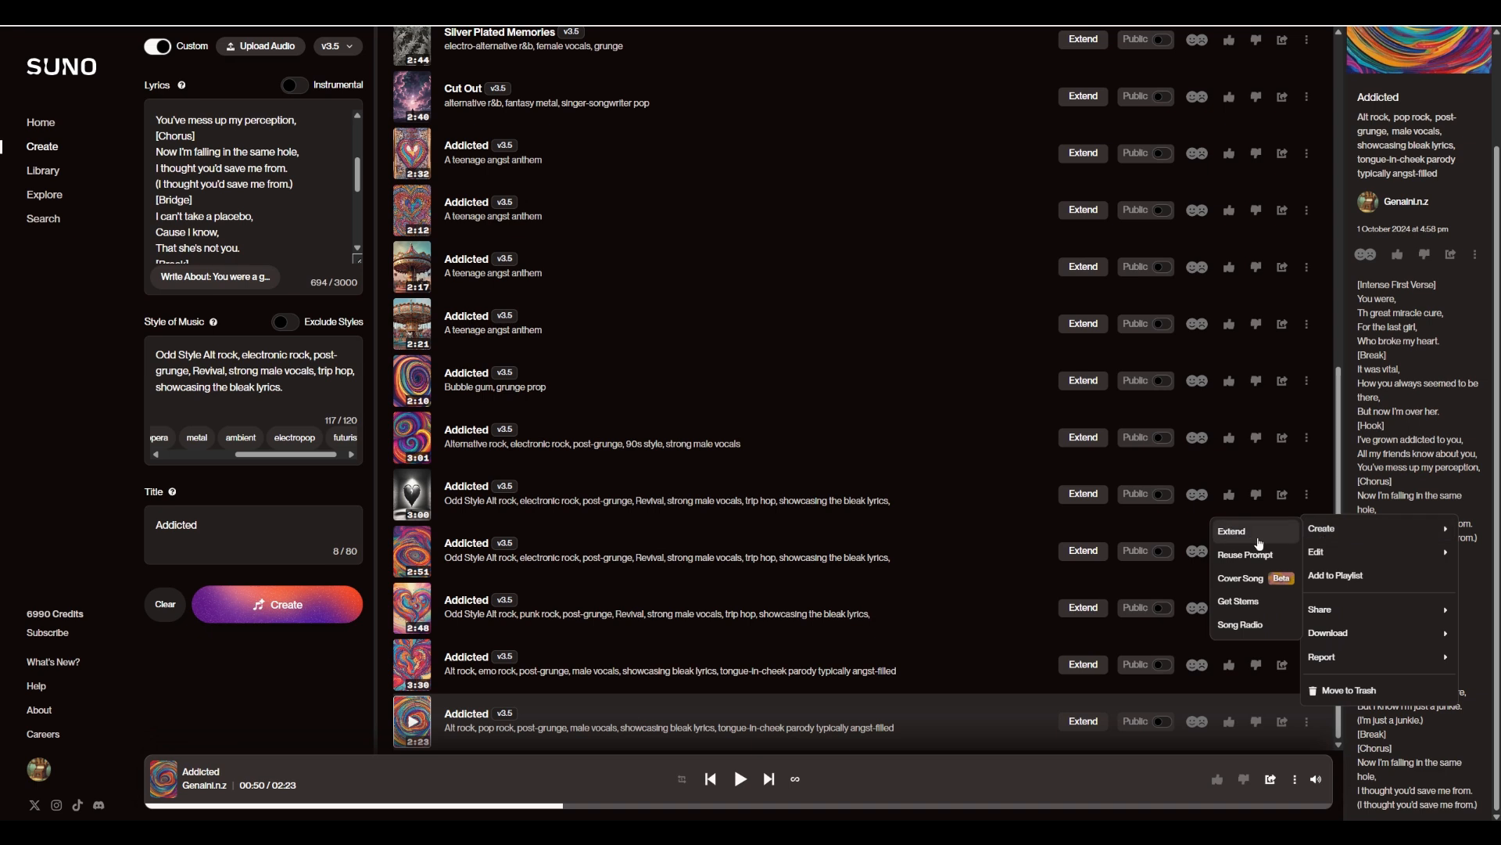
mouse_move(1335, 557)
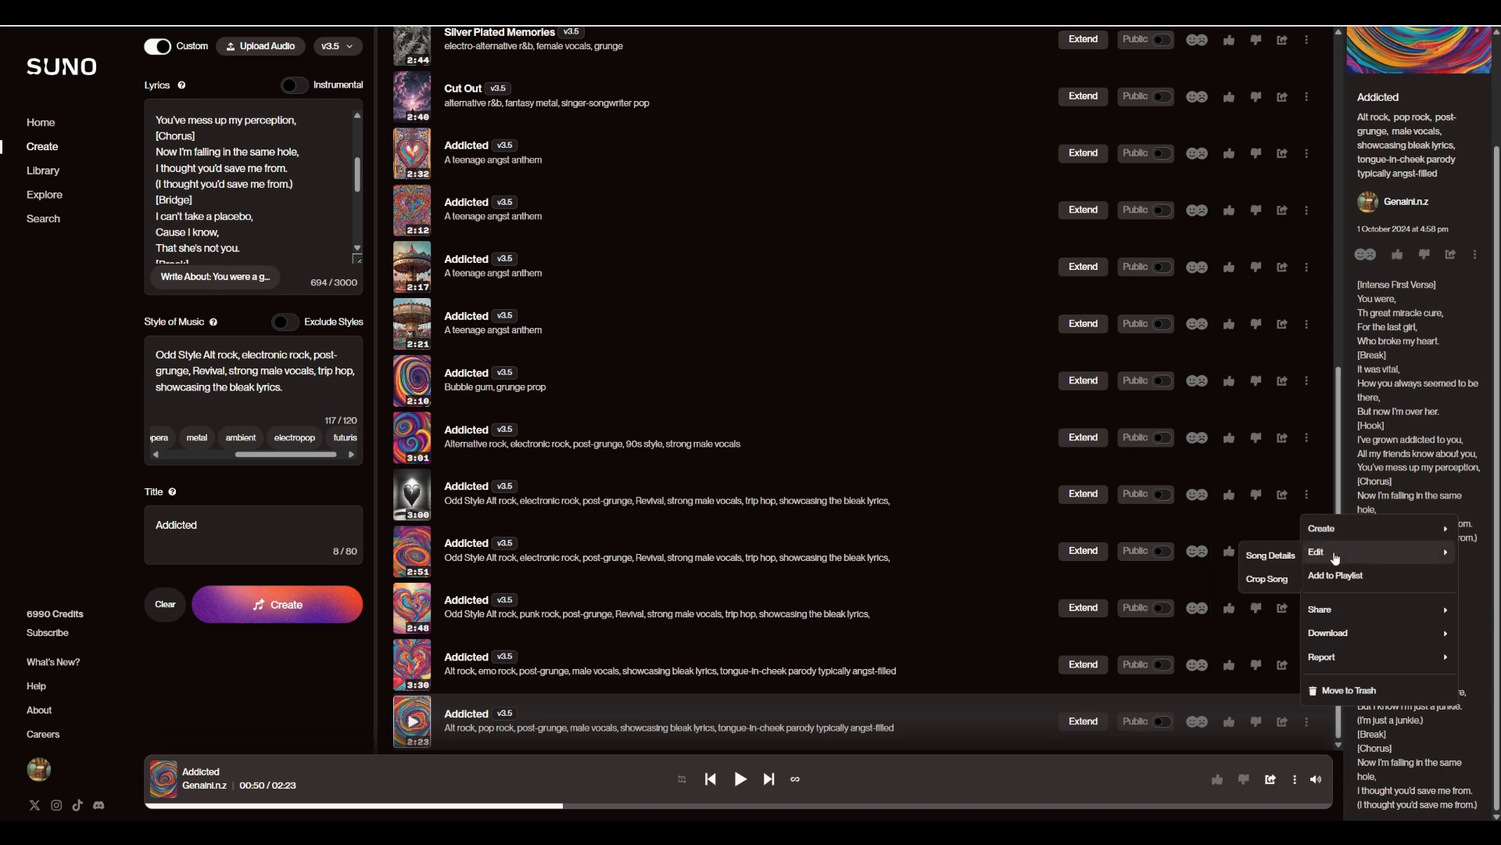
left_click(1260, 581)
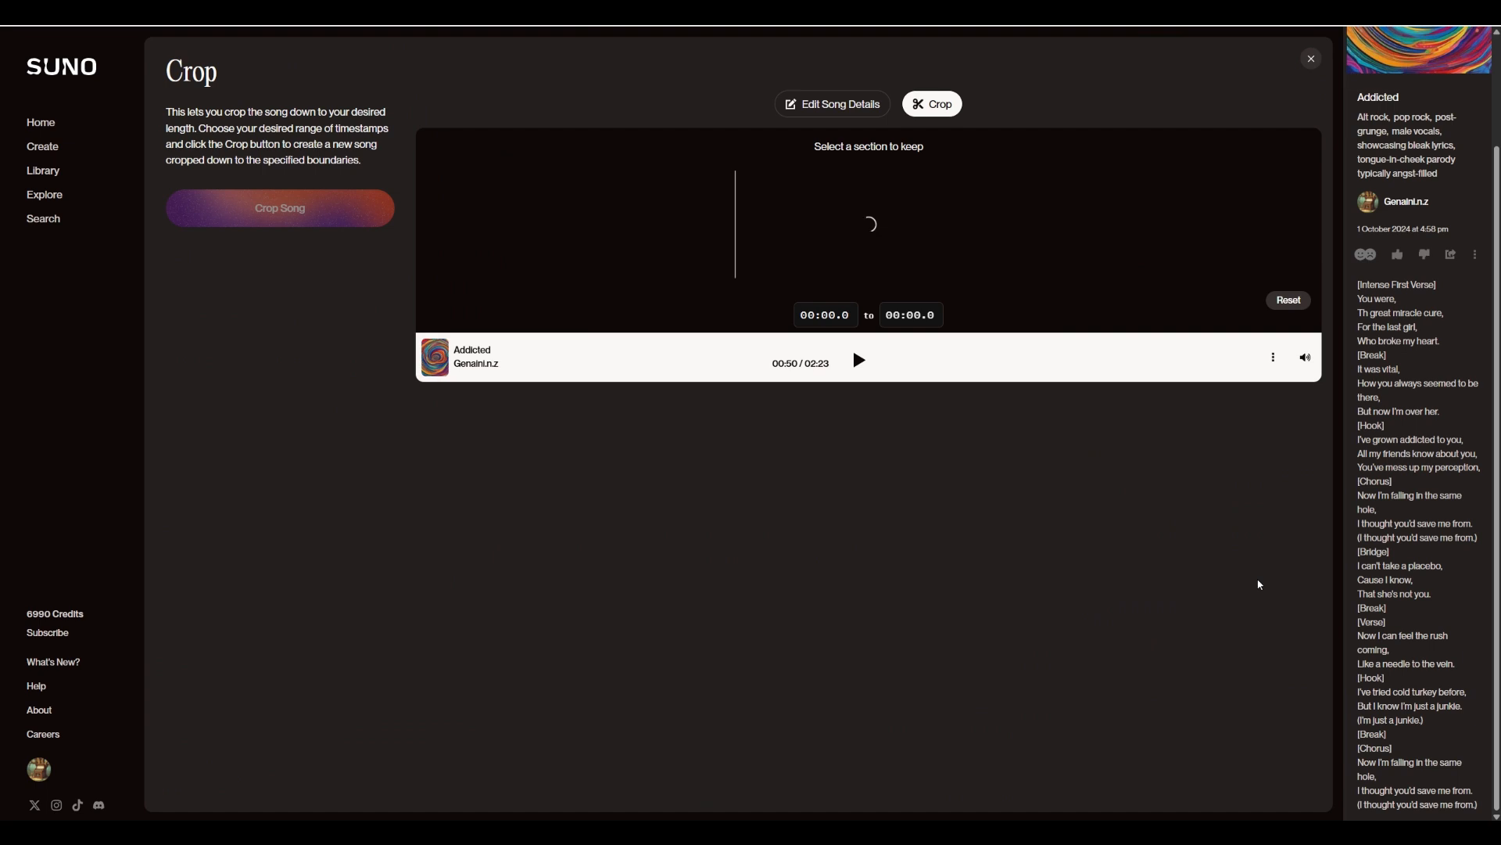
- Preview the track around 0:33 in the song details editor, pause it, and return to cropping
left_click(832, 104)
left_click(860, 361)
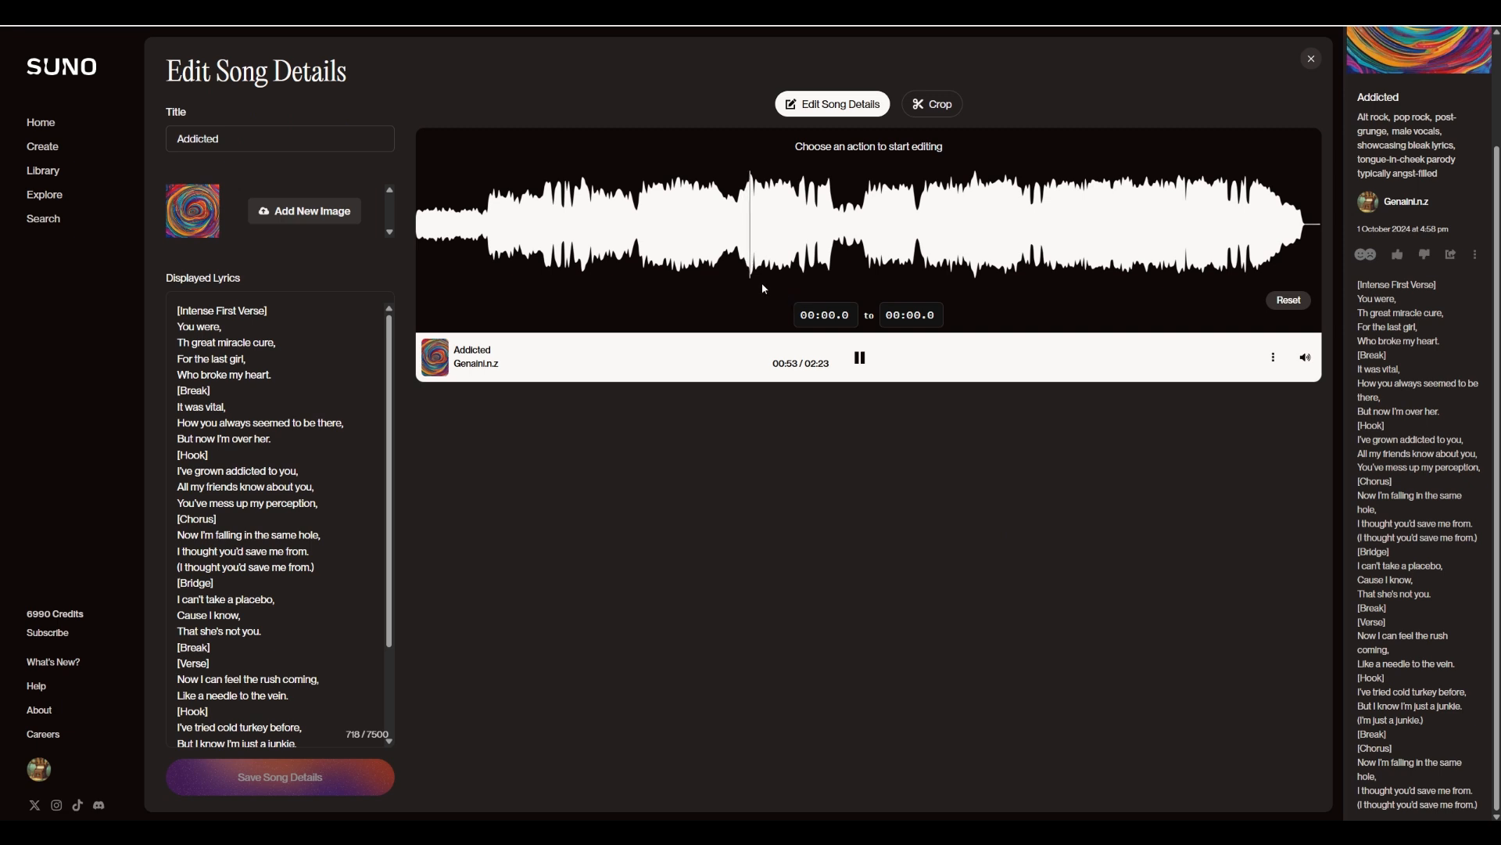
left_click_drag(760, 253, 632, 255)
left_click(860, 361)
left_click(931, 104)
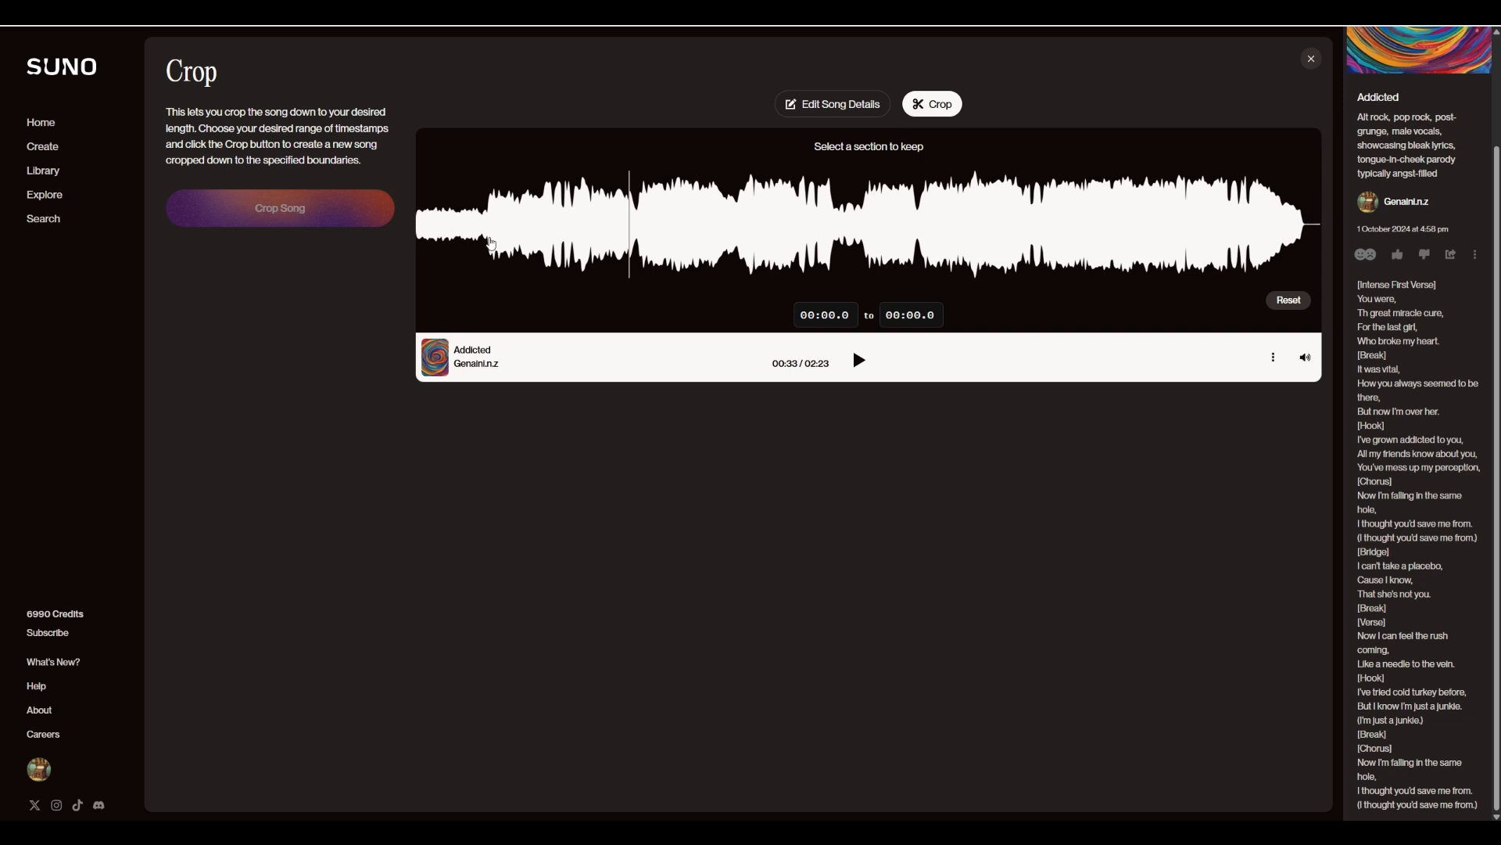
- Try to edit the crop start and end times, play a moment of the track, and switch back to song details
left_click(839, 316)
left_click(966, 447)
left_click(859, 360)
left_click(860, 360)
left_click(829, 316)
left_click(900, 316)
left_click(831, 315)
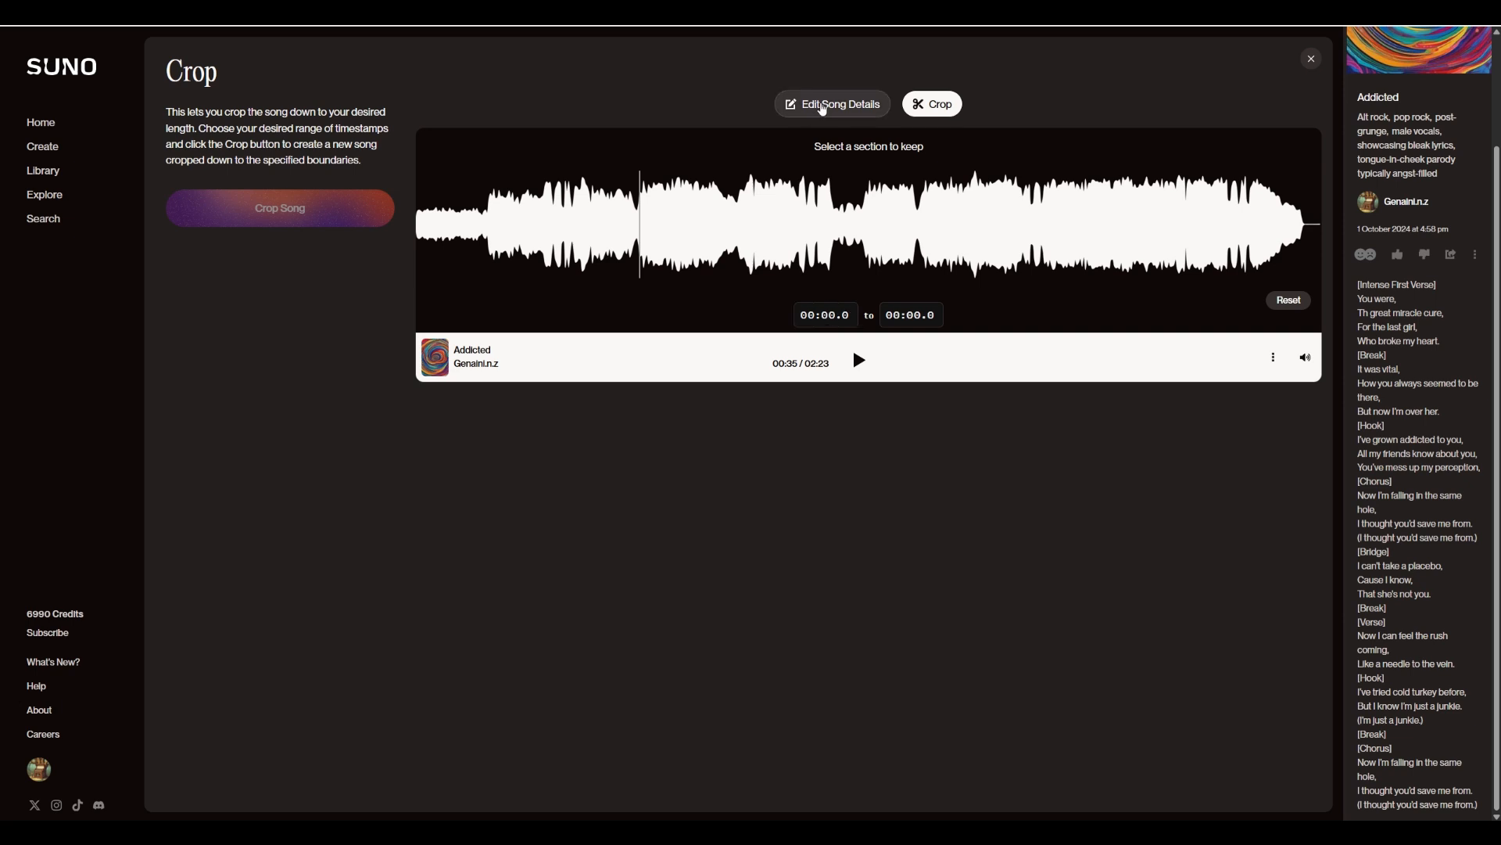
left_click(822, 109)
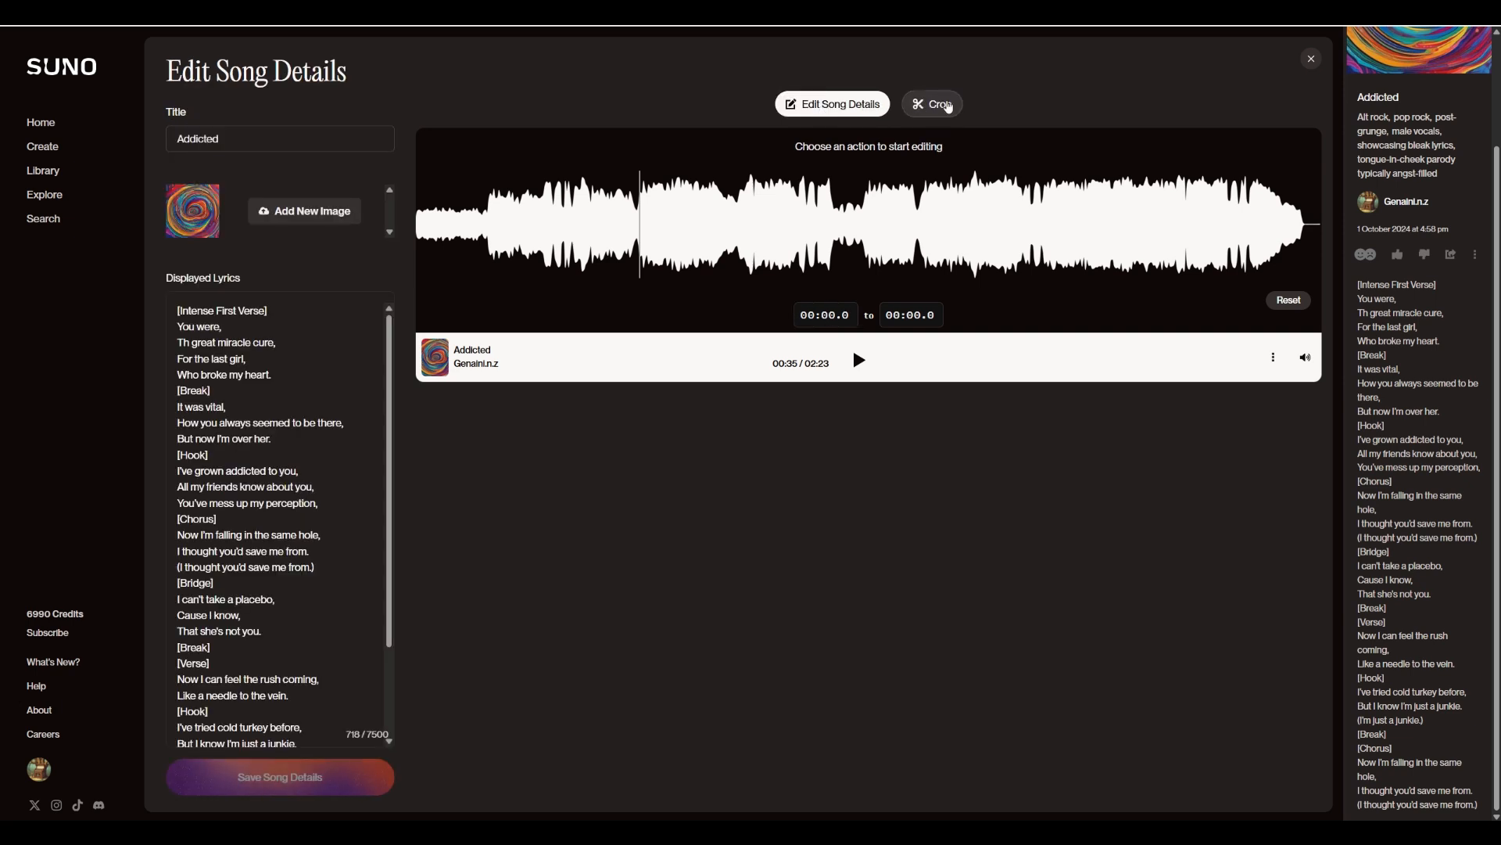
- Crop the song to the section from 00:32.8 to 02:19.6
left_click(931, 105)
left_click(645, 234)
left_click_drag(639, 234, 1303, 282)
left_click_drag(638, 248, 626, 250)
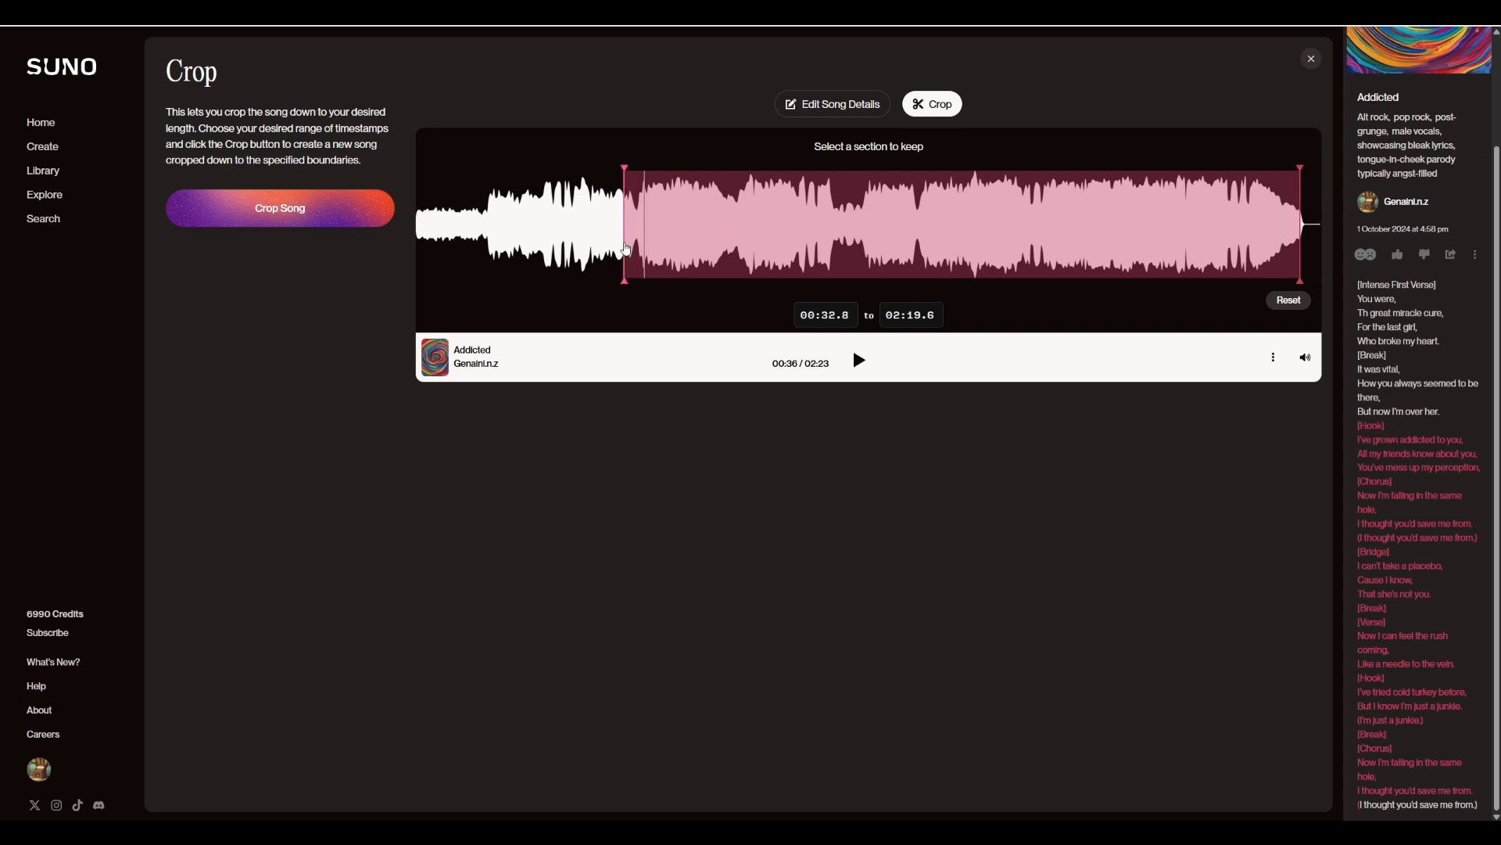
left_click(319, 208)
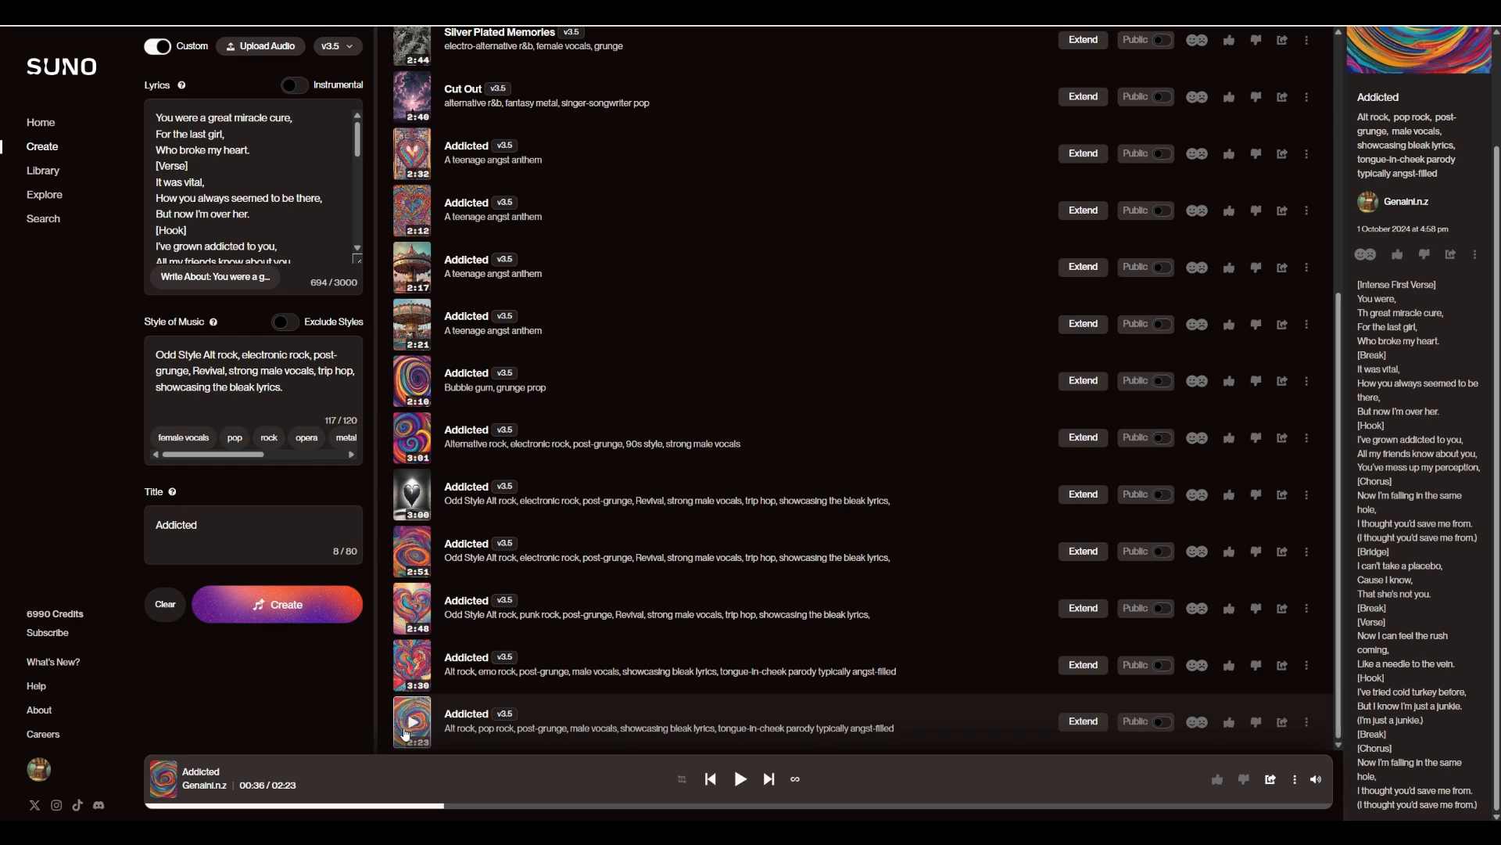
- Listen to the opening of the cropped 1:46 "Addicted" version twice, pausing it each time
left_click(419, 727)
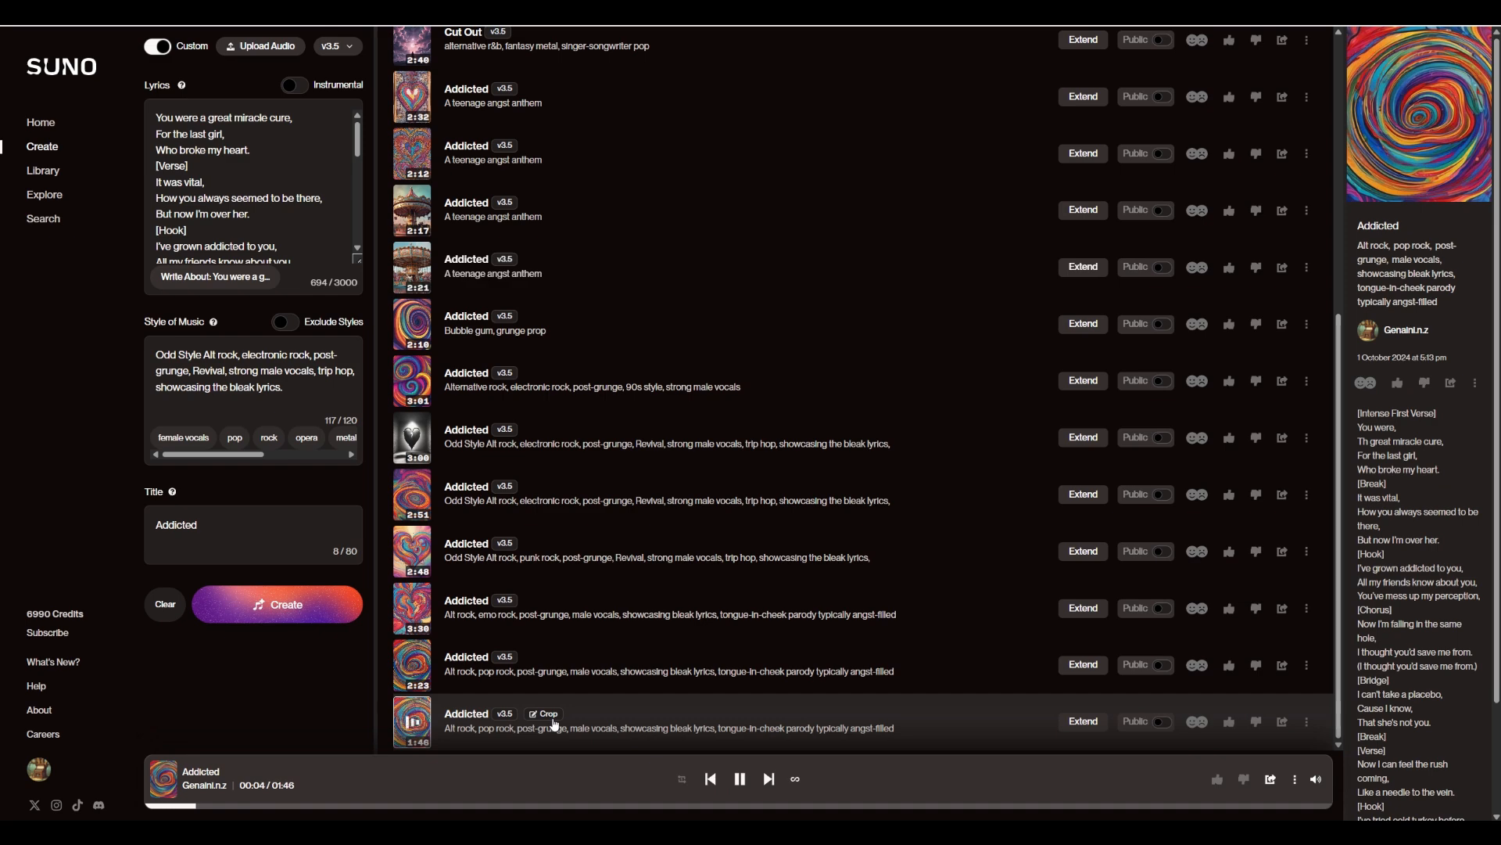
left_click(413, 723)
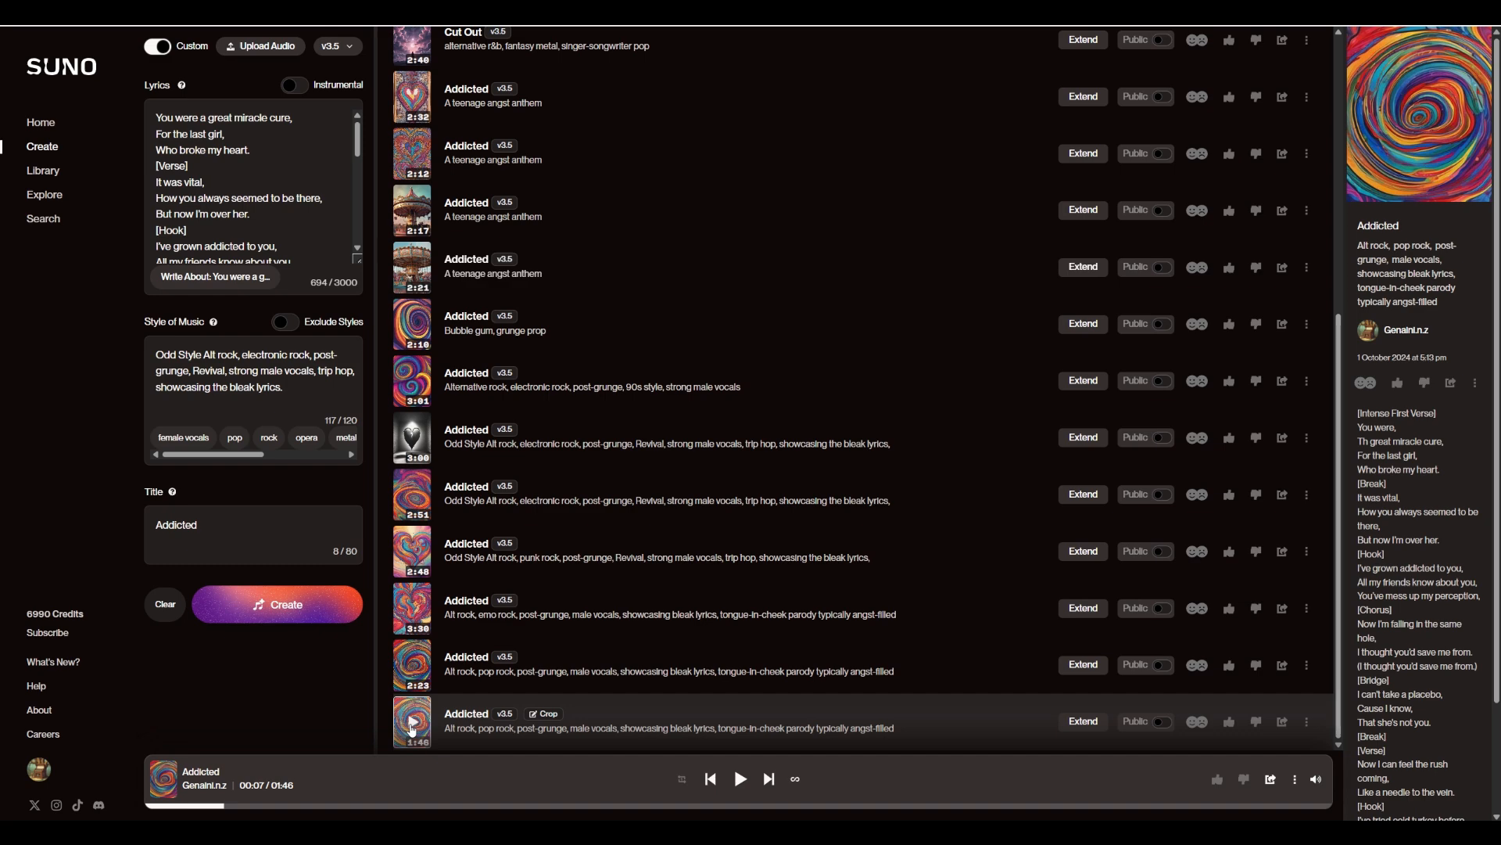
left_click(412, 727)
left_click(414, 726)
left_click(414, 726)
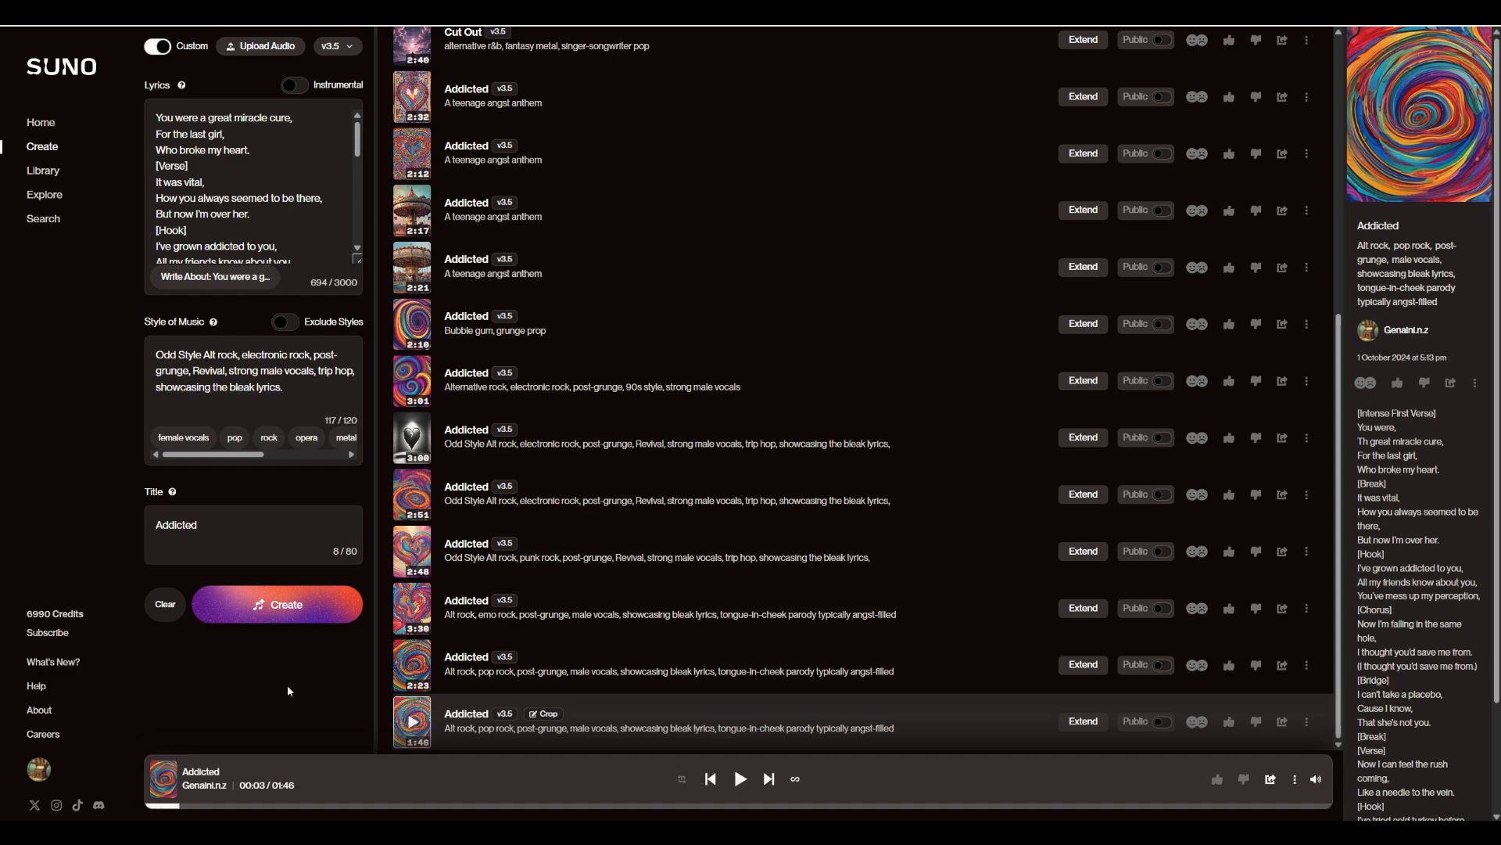
- Read the Crop Songs announcement and its instructions in the What's New notes, and close them
left_click(56, 665)
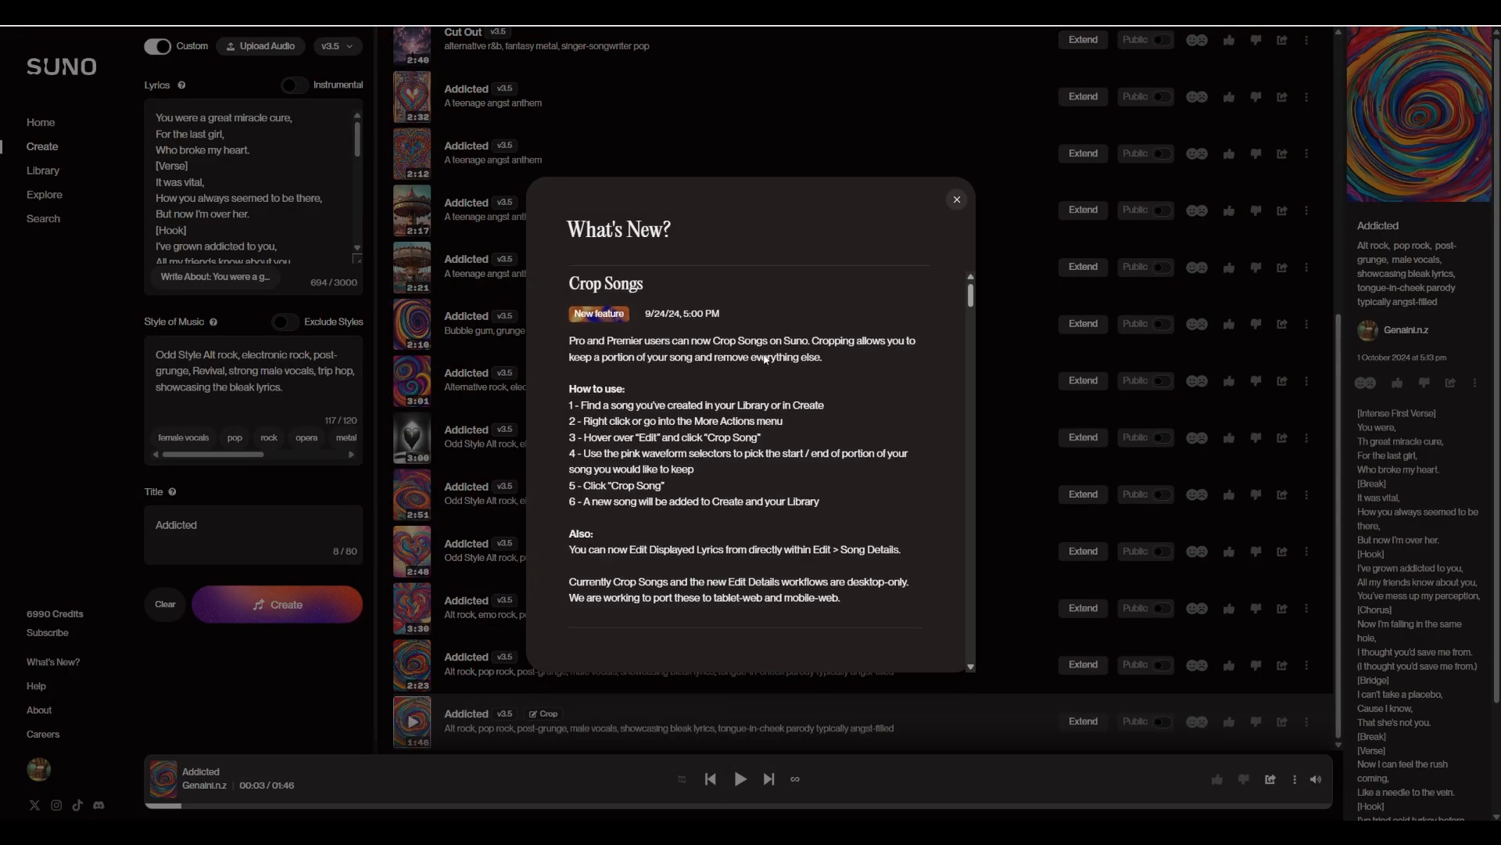
scroll(642, 457, "down", 1)
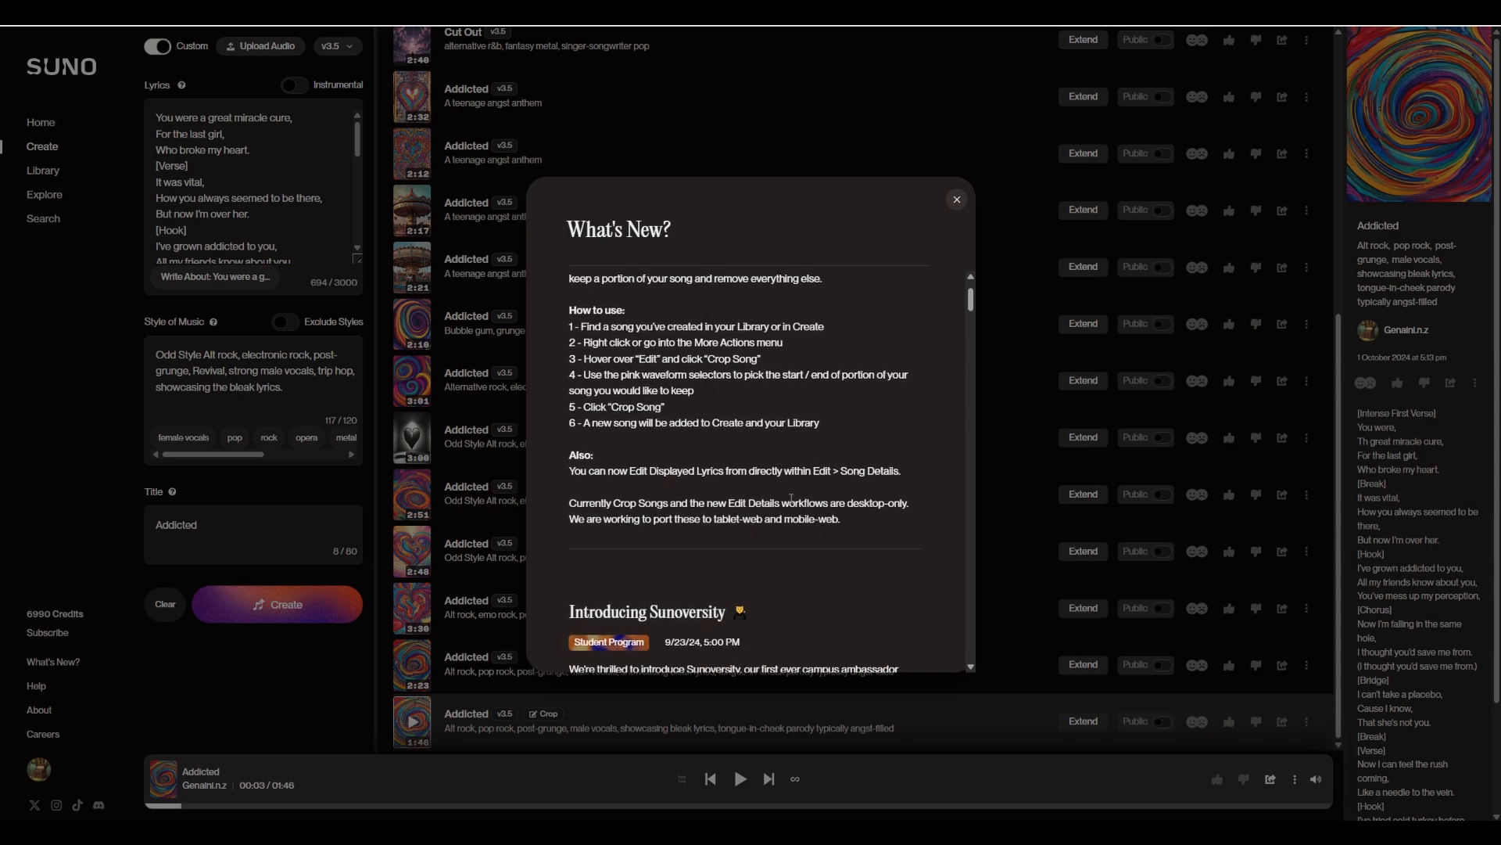
scroll(792, 498, "up", 1)
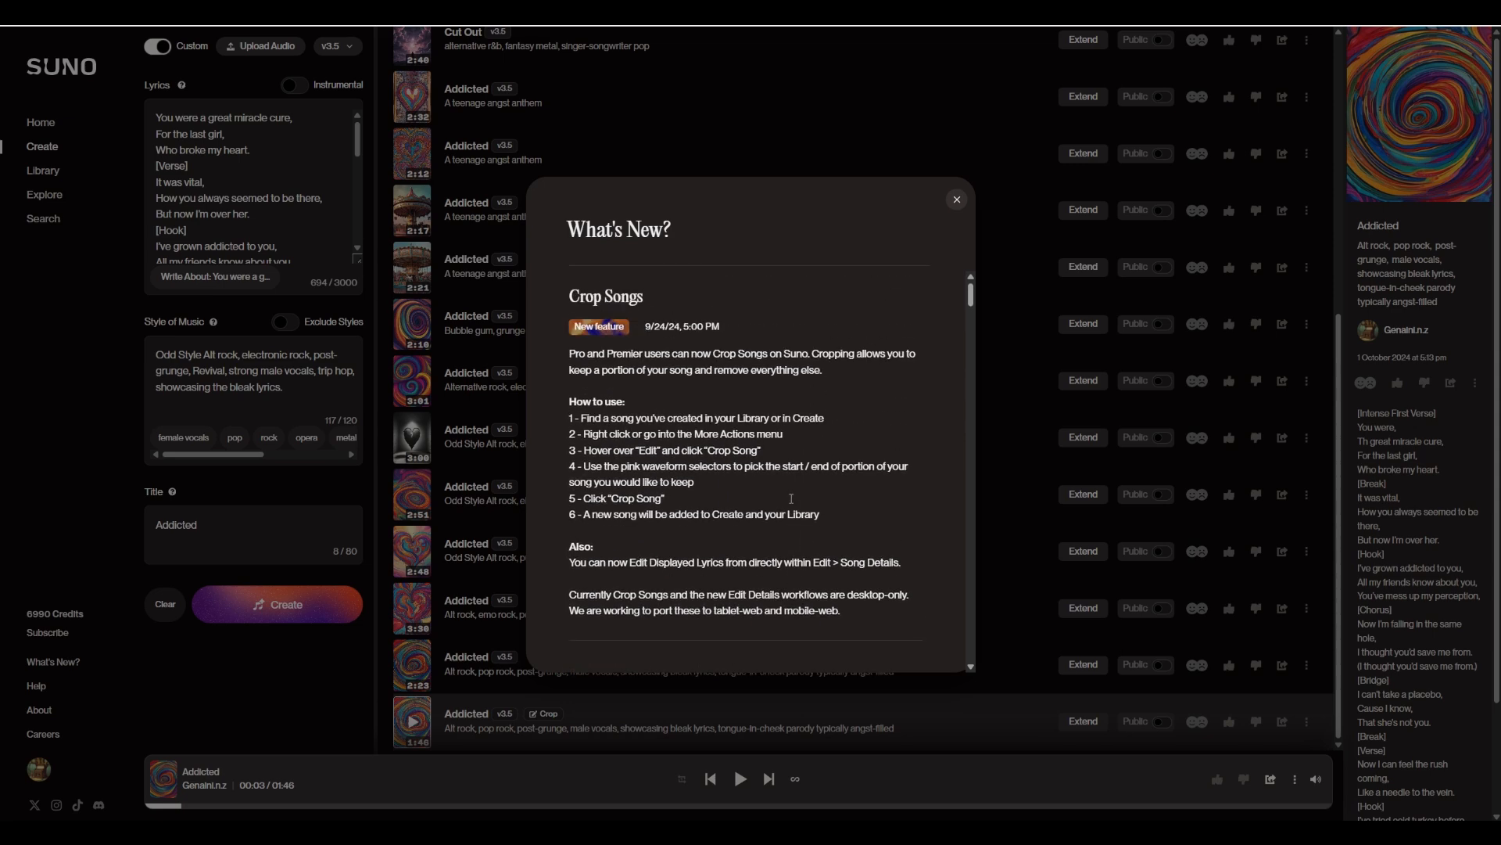
left_click(956, 200)
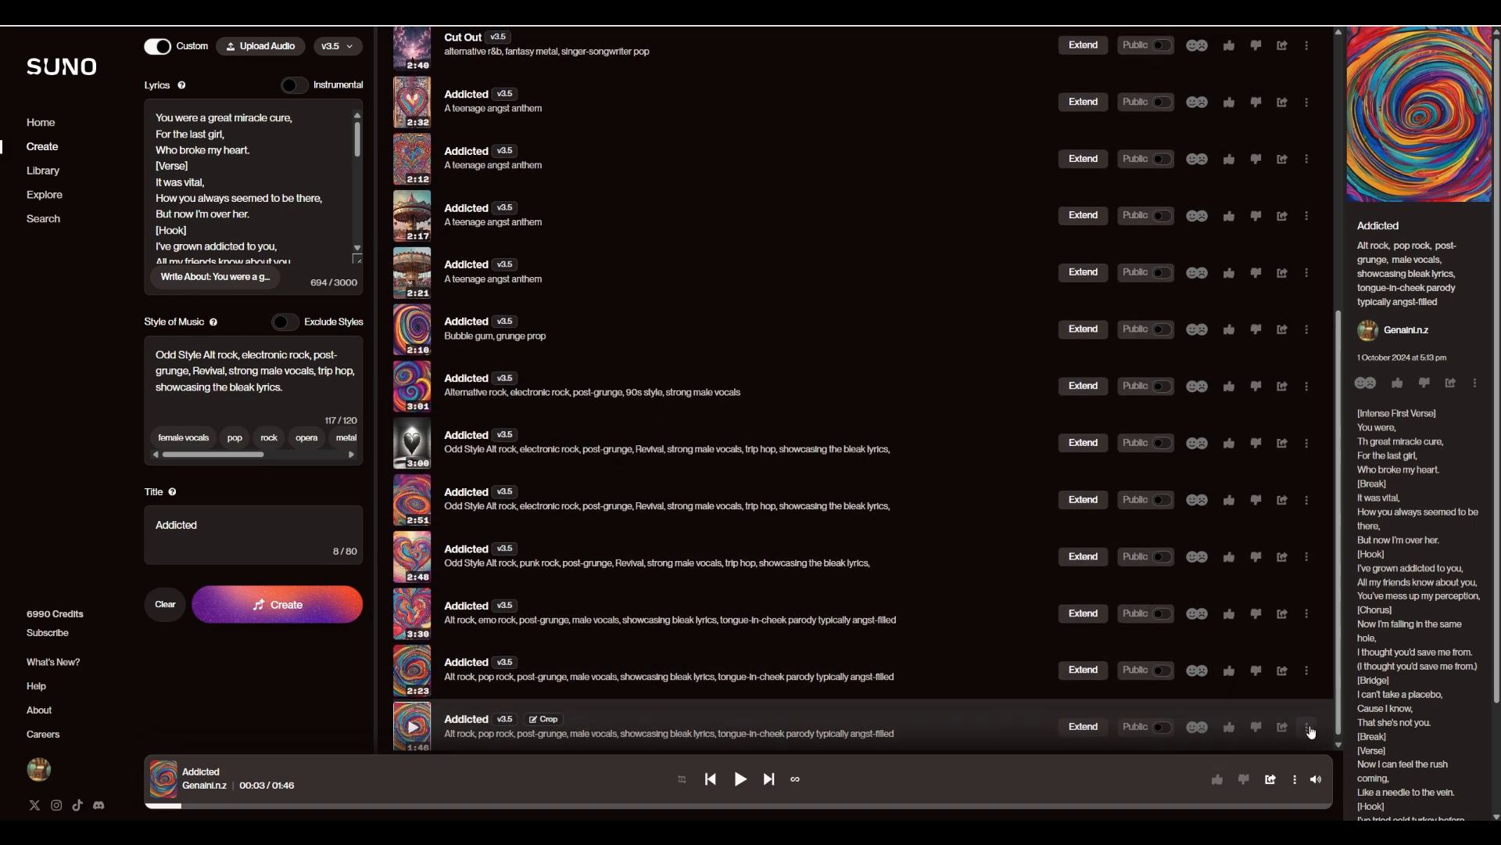
- Examine the actions offered for the cropped 1:46 track, including its share, download and report options, without choosing any
left_click(1307, 722)
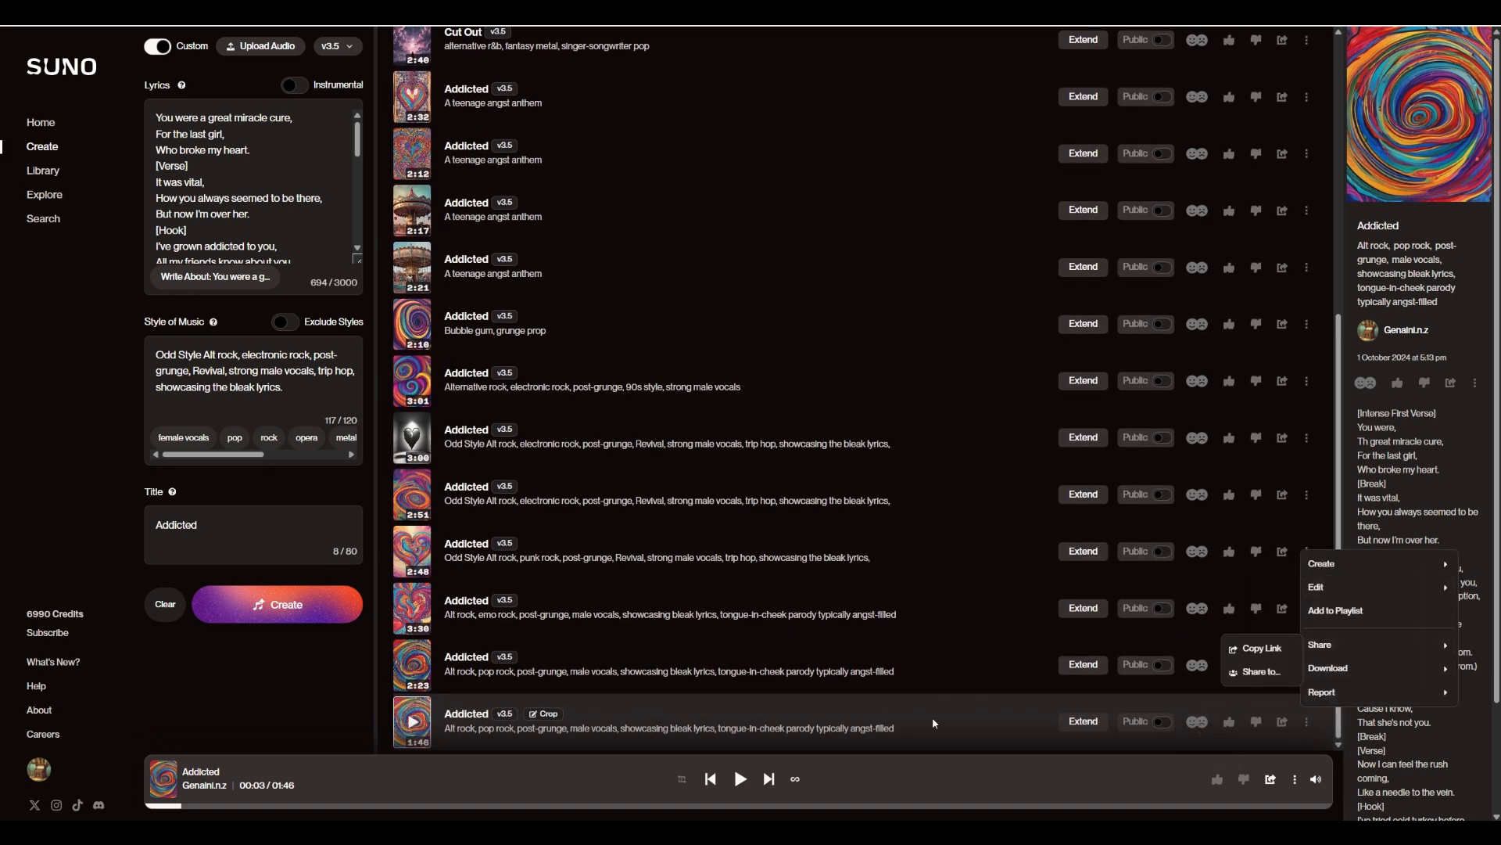
mouse_move(1330, 675)
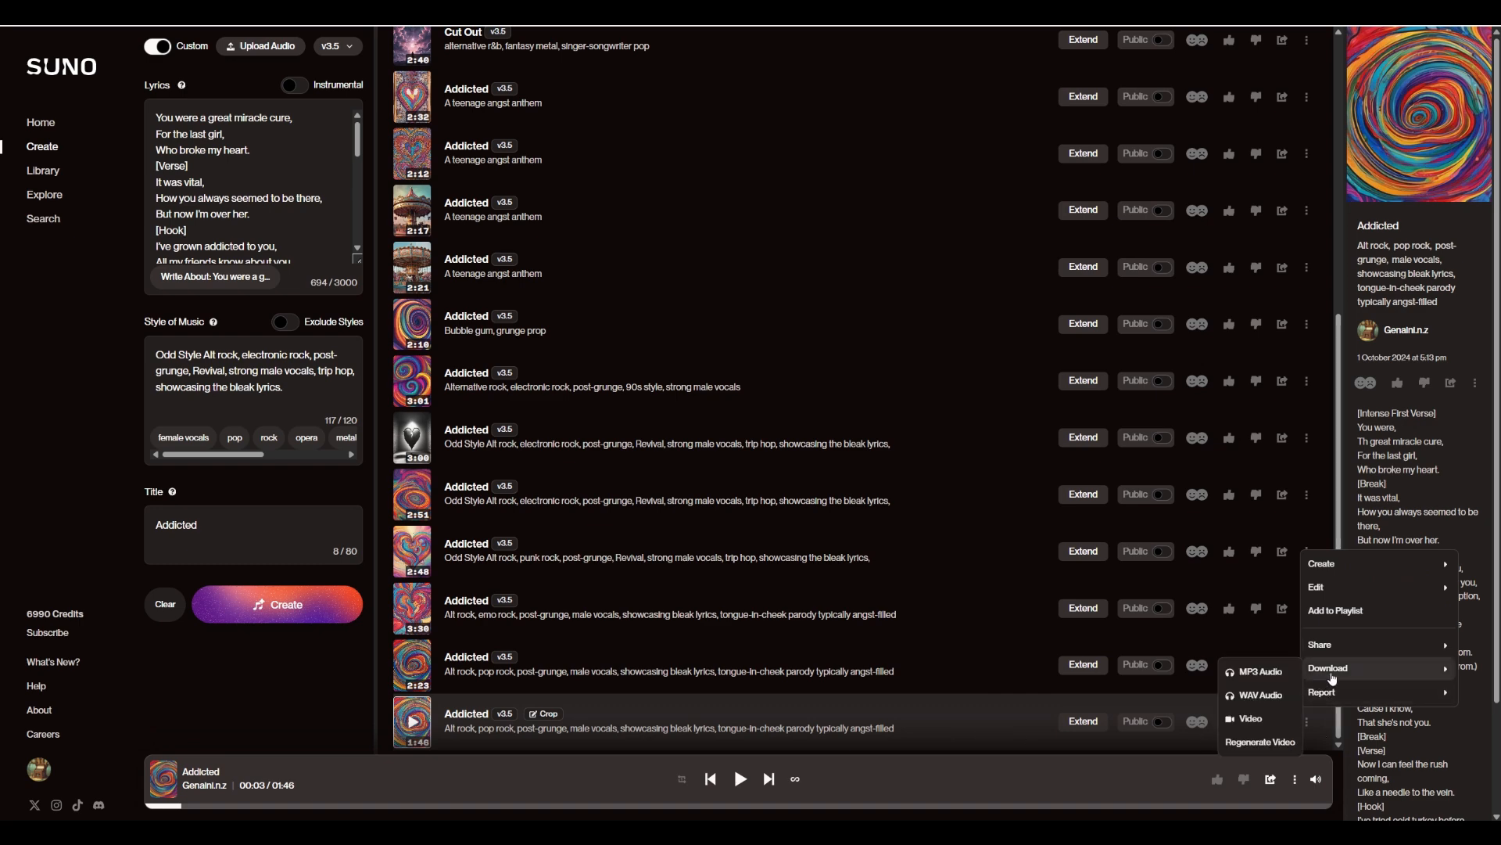
mouse_move(1349, 706)
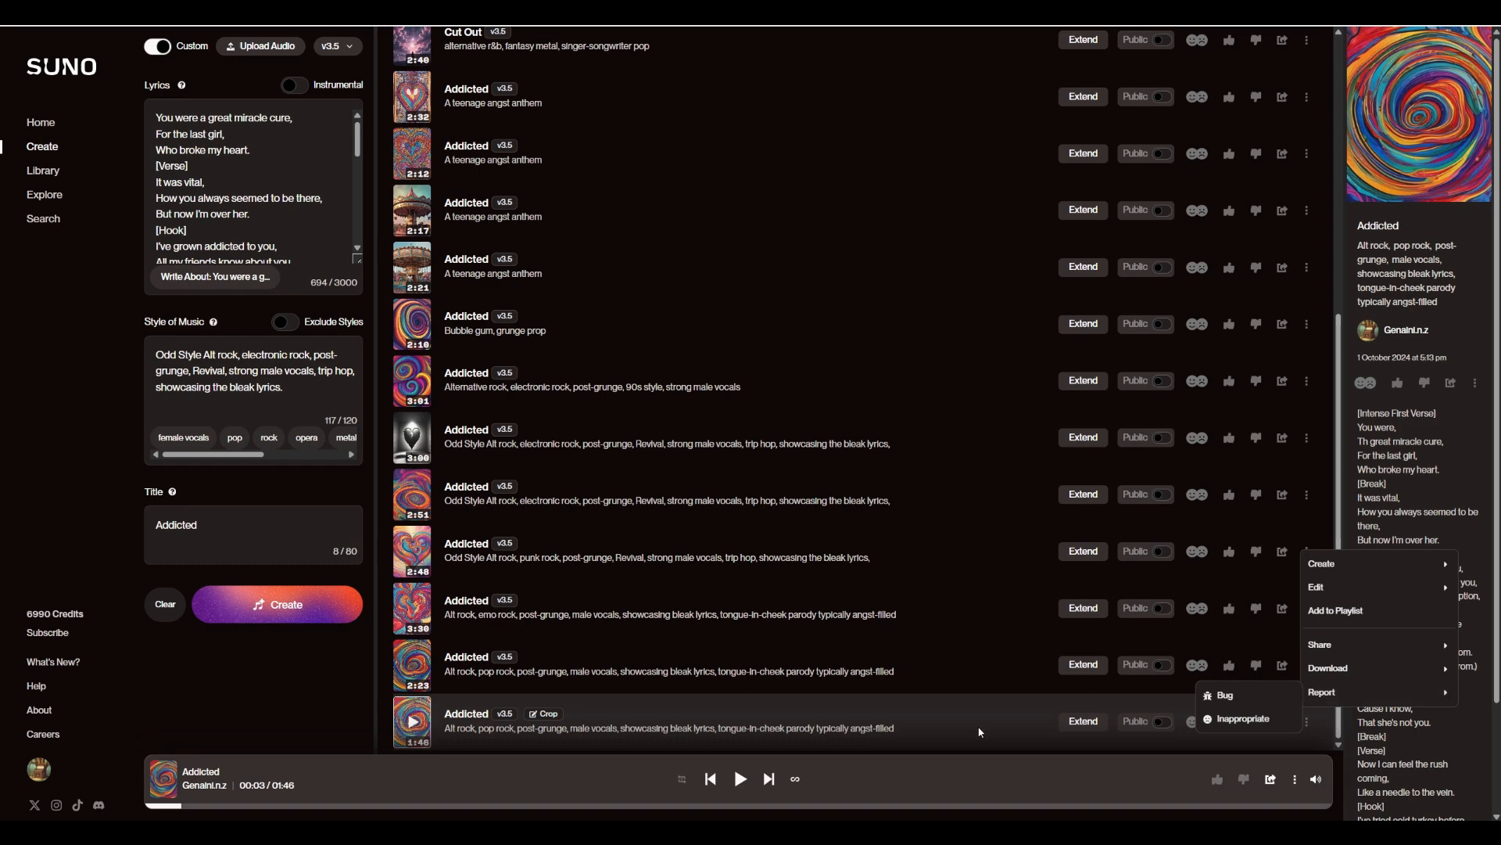
left_click(1323, 730)
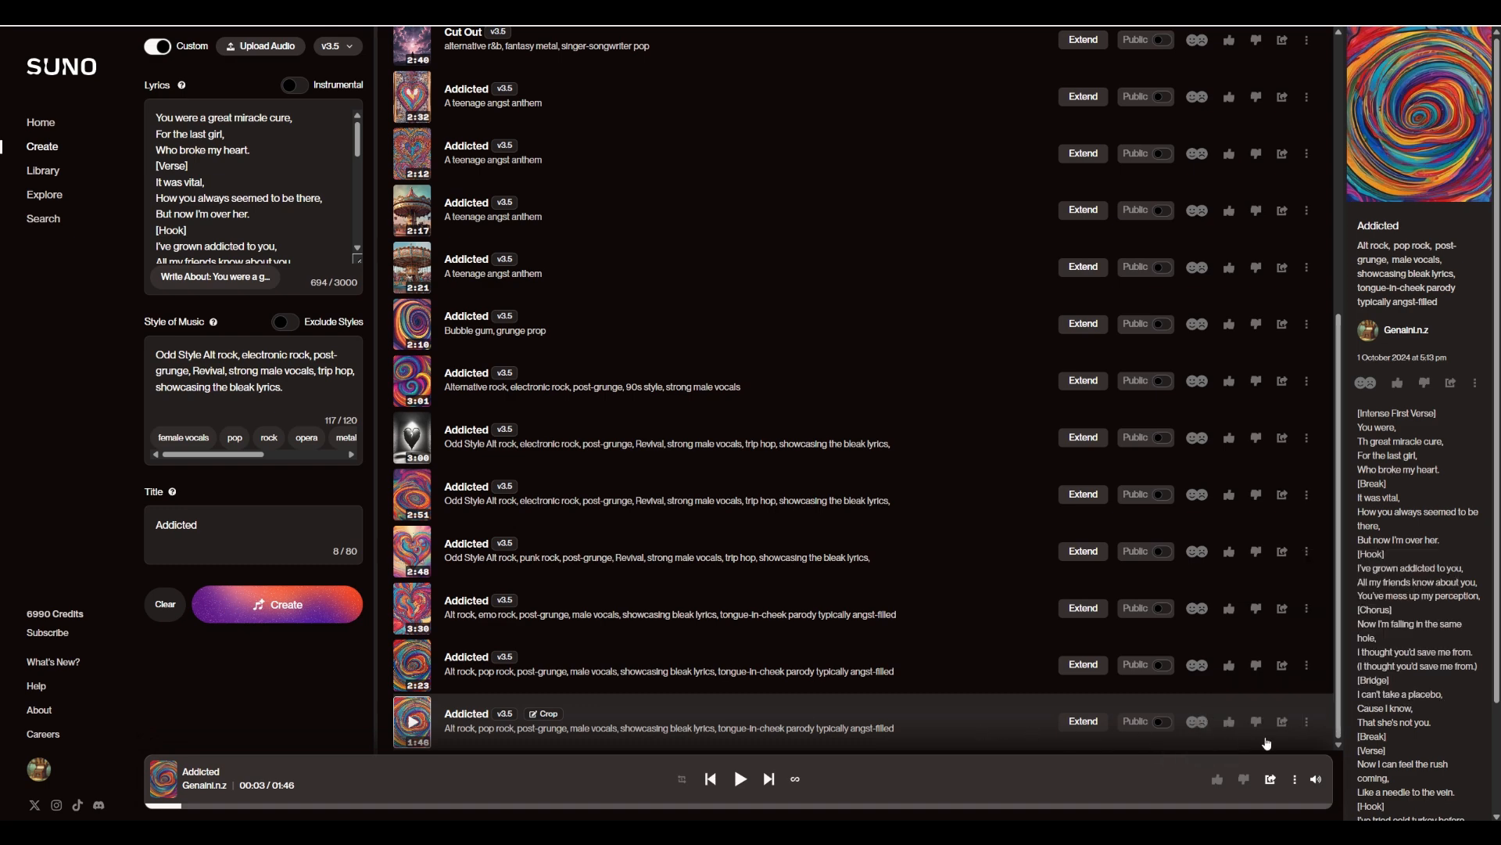
left_click(1307, 721)
mouse_move(1335, 709)
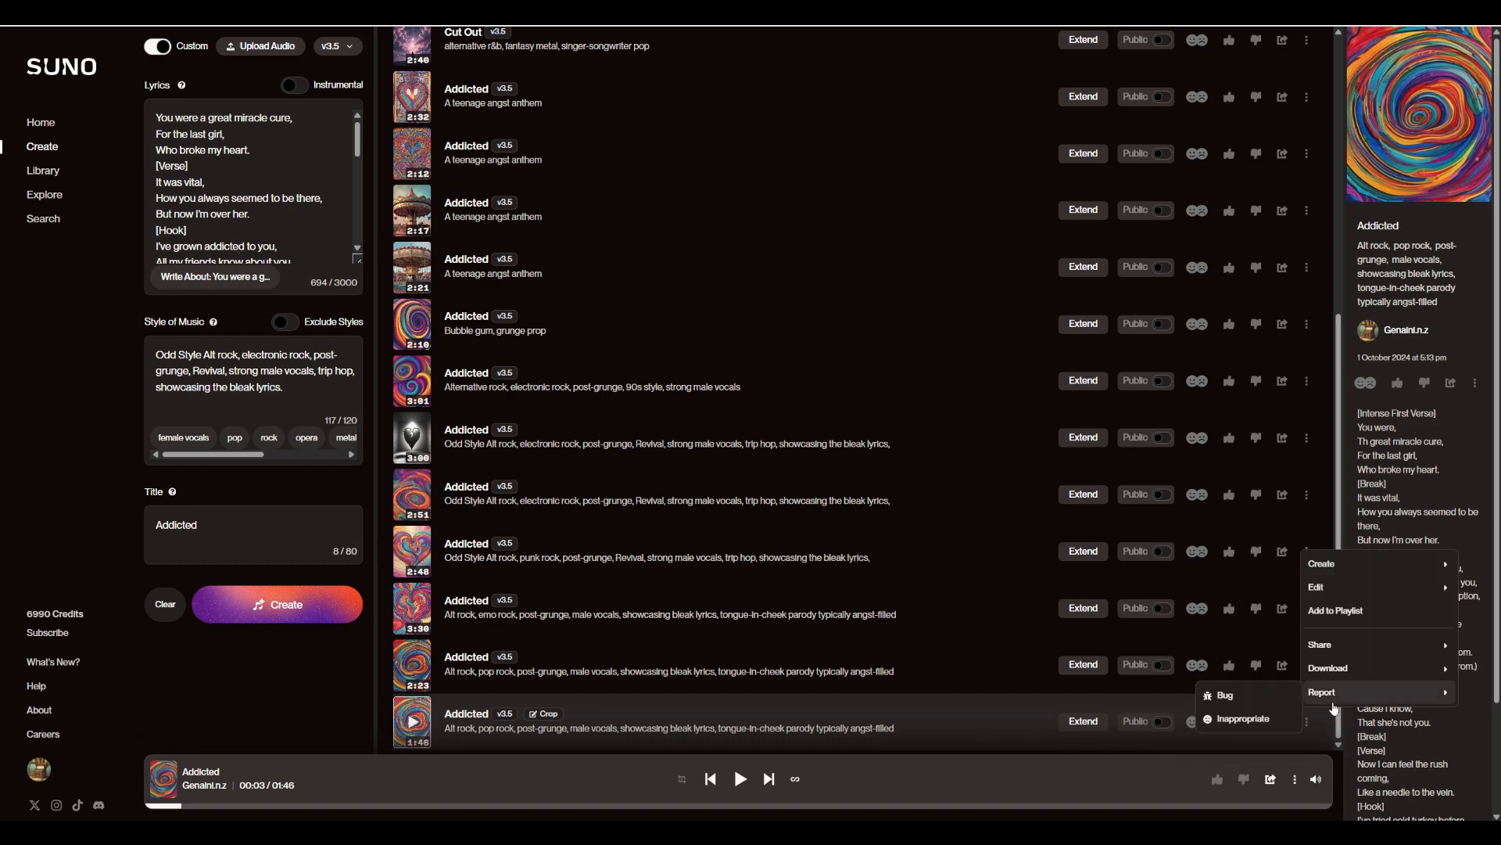
left_click(1330, 718)
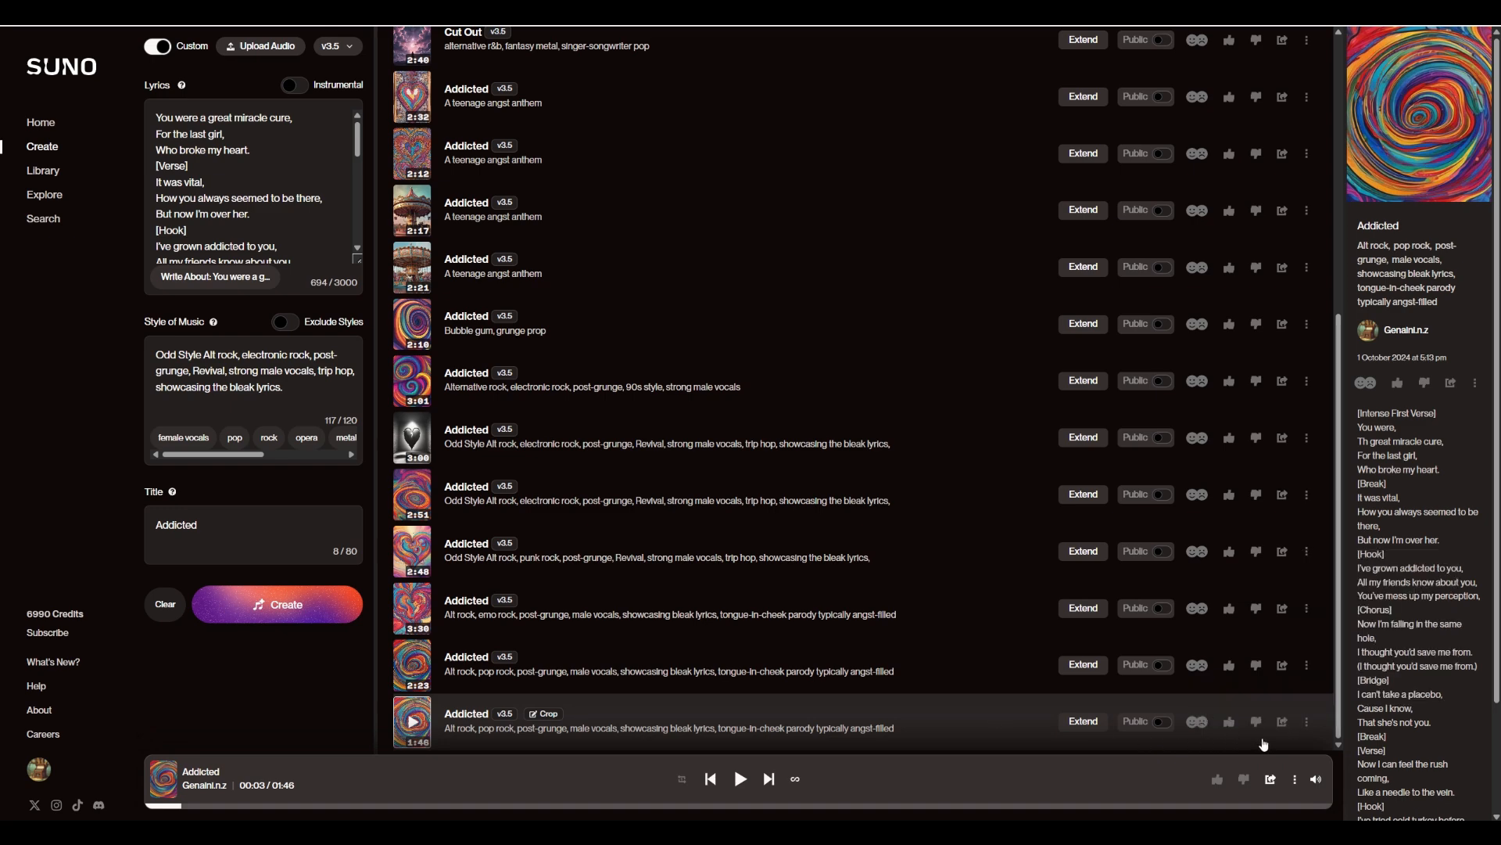
left_click(1308, 721)
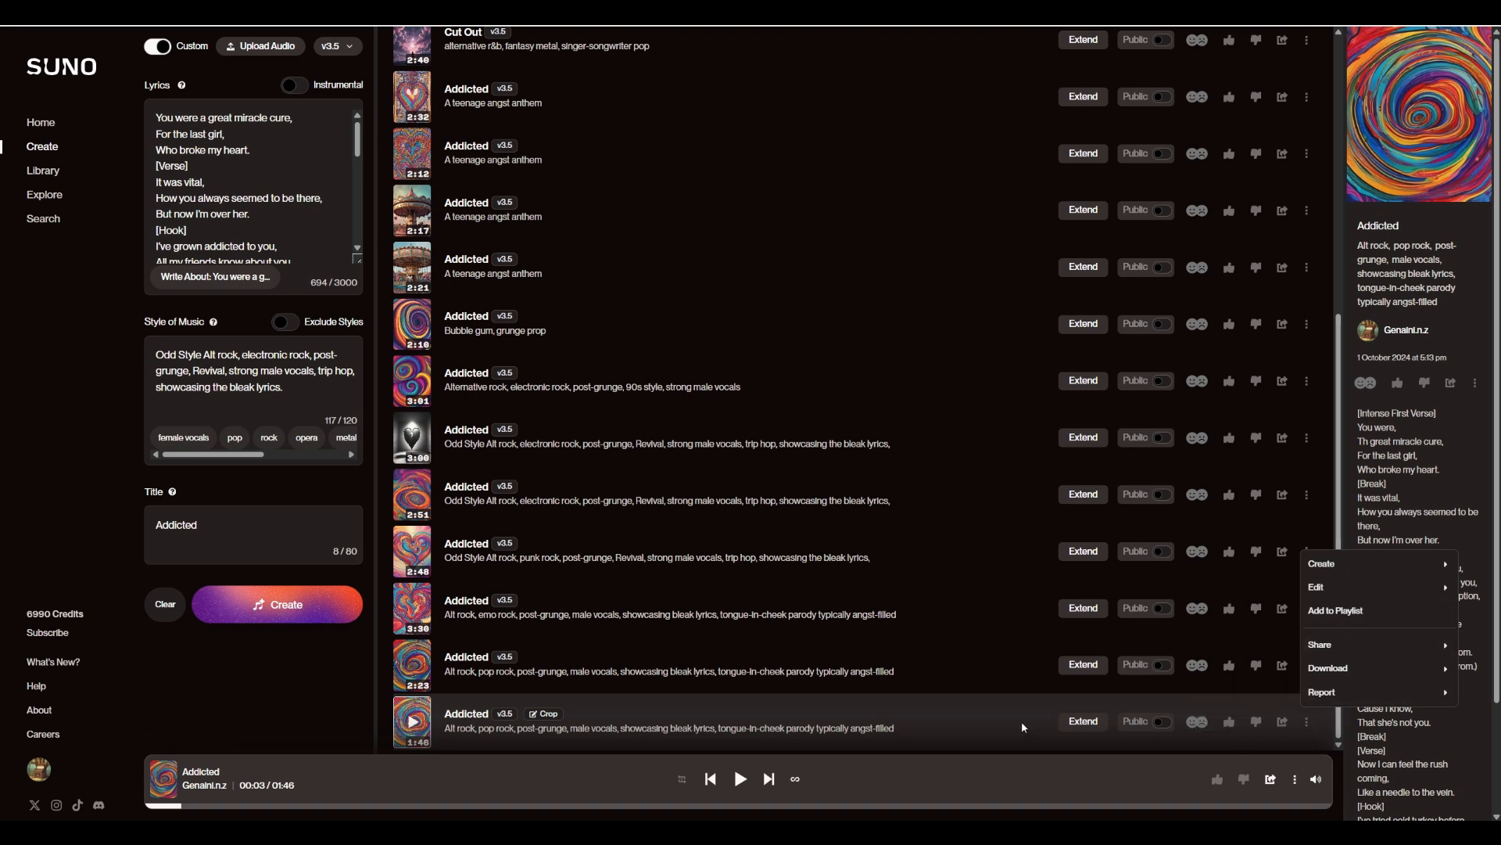
left_click(945, 728)
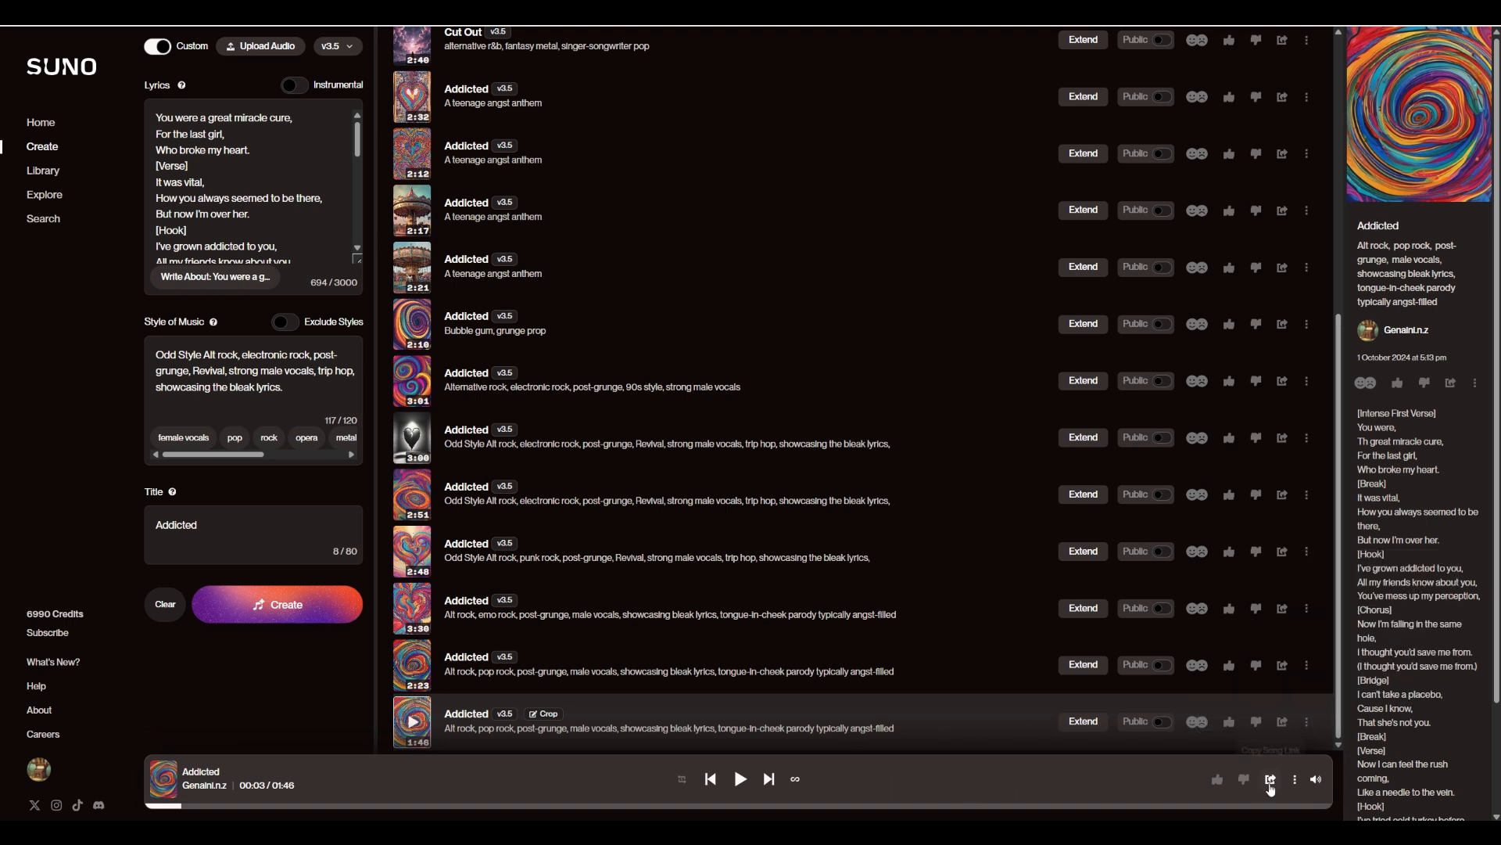
- Examine the visibility and Create options offered for the track loaded in the player
left_click(1295, 779)
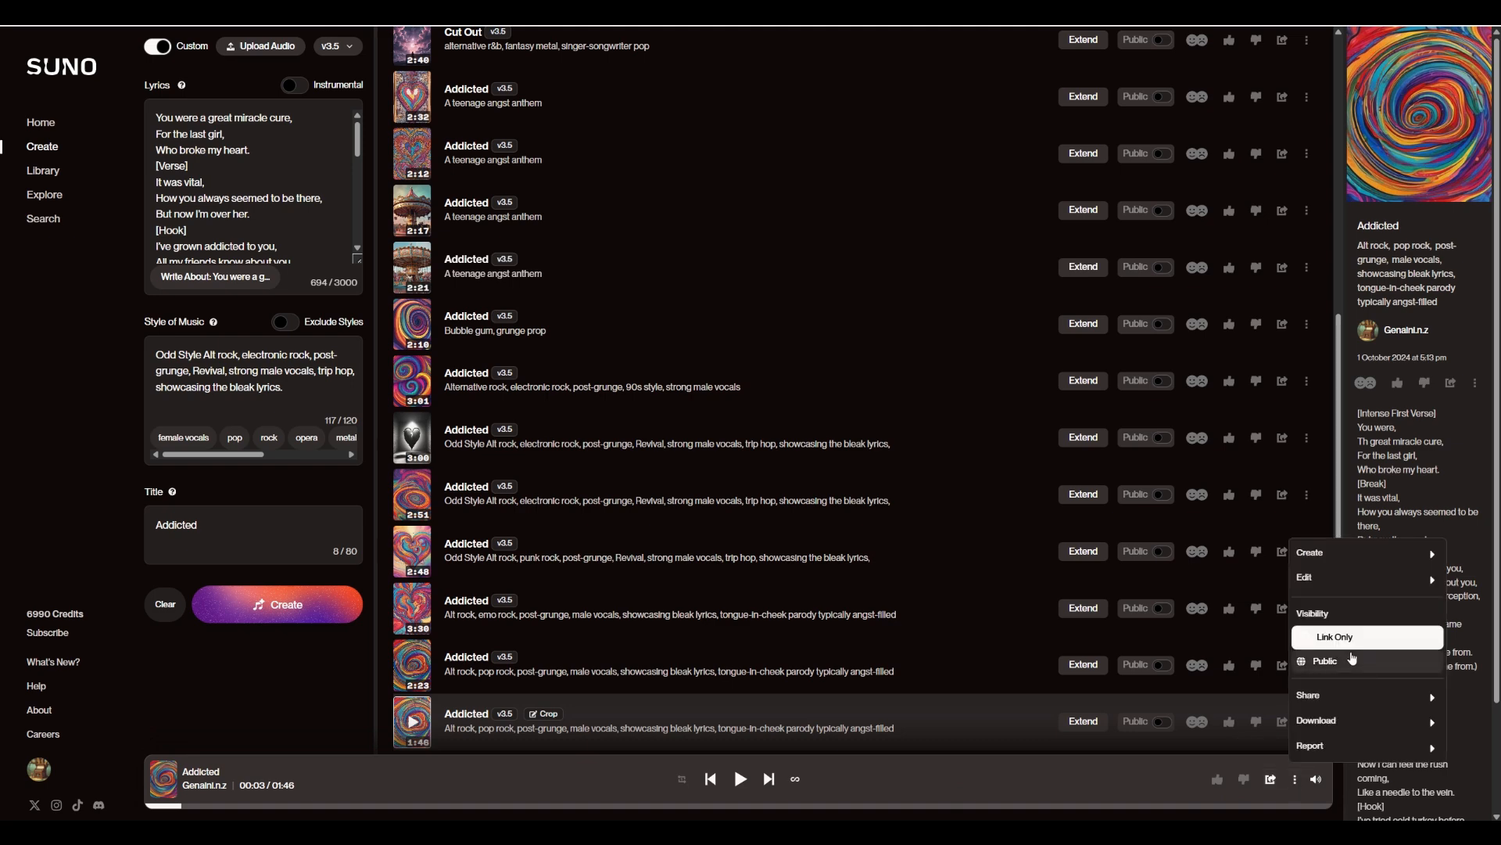
mouse_move(1350, 583)
mouse_move(1336, 557)
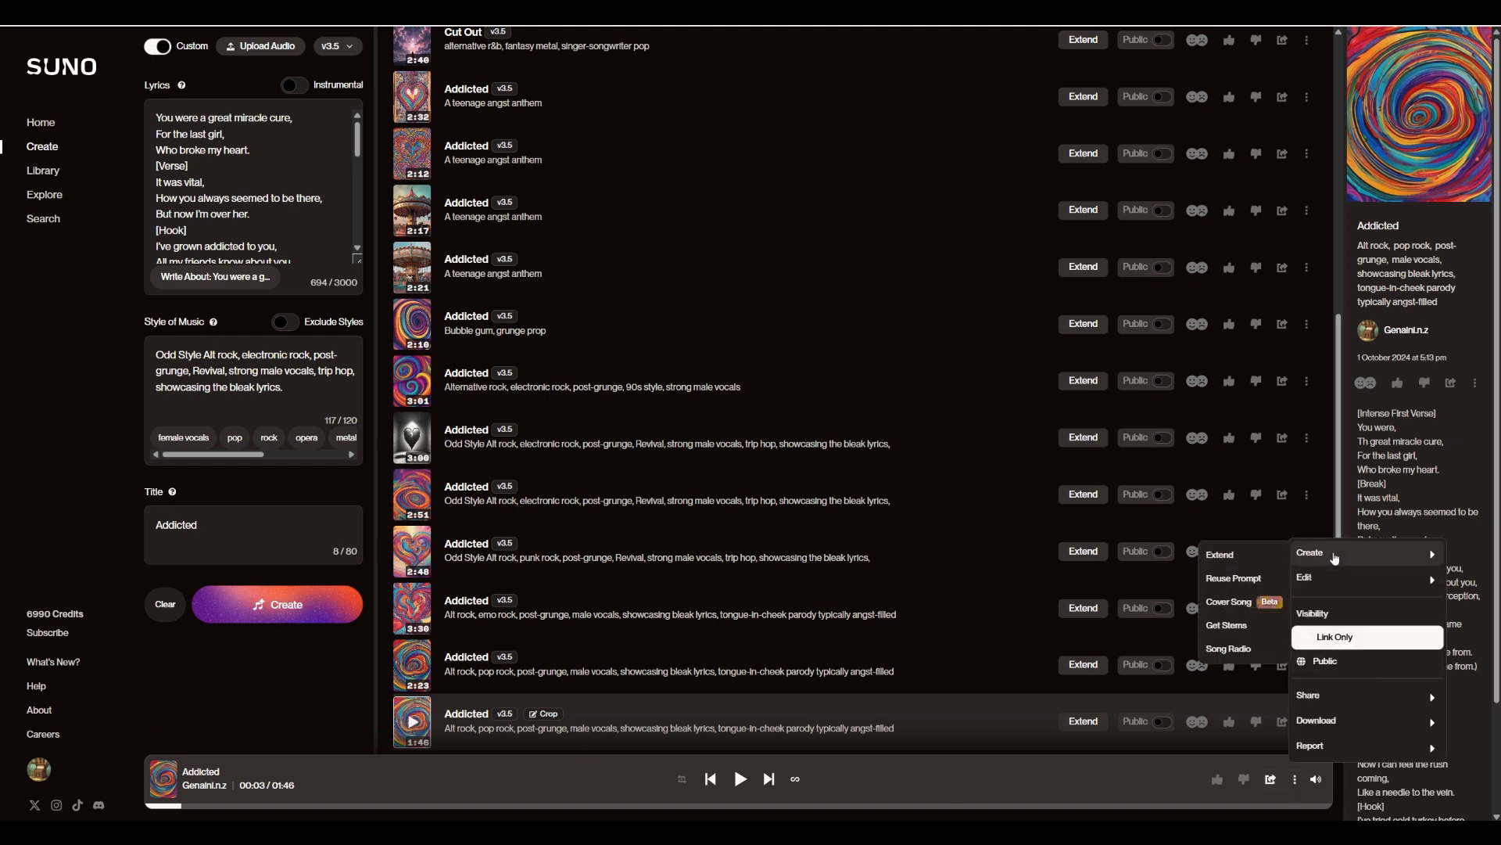